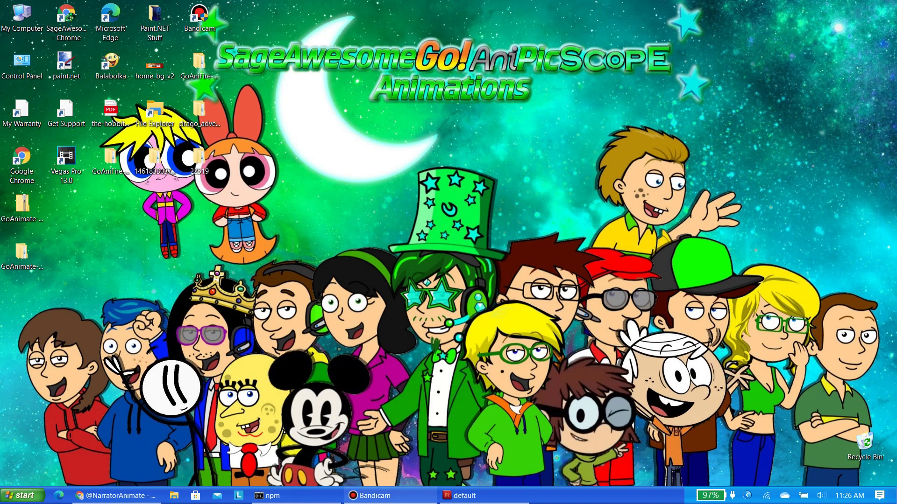
# Minimize Bandicam and open Downloads > Adobe Flash Professional CS5 > Adobe Flash Professional CS5
pyautogui.click(390, 496)
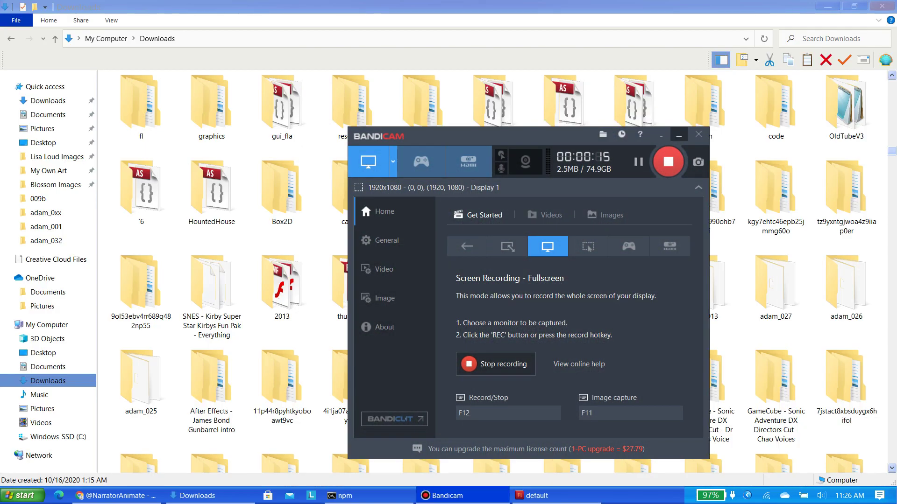
pyautogui.click(679, 136)
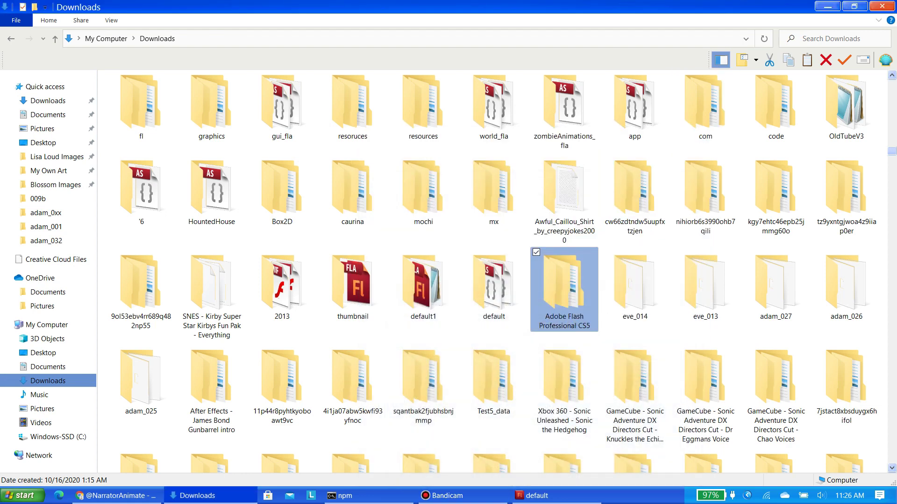
pyautogui.doubleClick(564, 290)
pyautogui.doubleClick(159, 96)
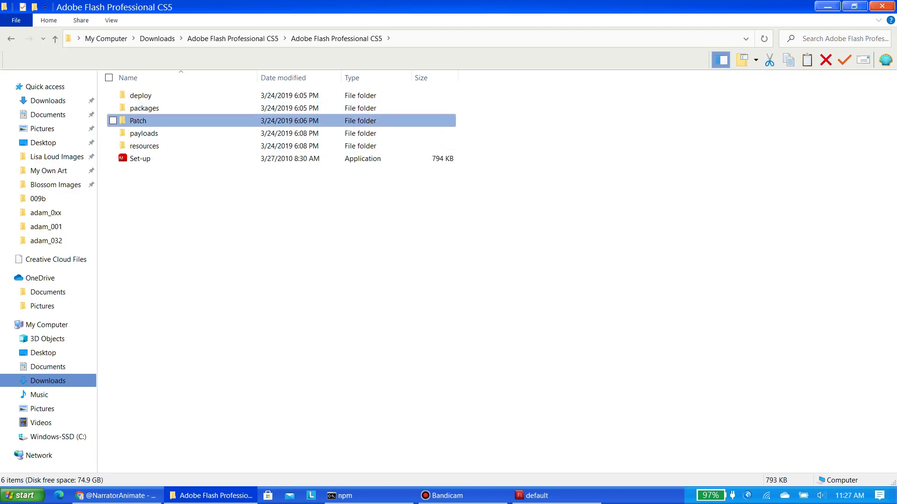
# Copy amtlib.dll from the installer's Patch\32 bit folder to the clipboard
pyautogui.doubleClick(137, 120)
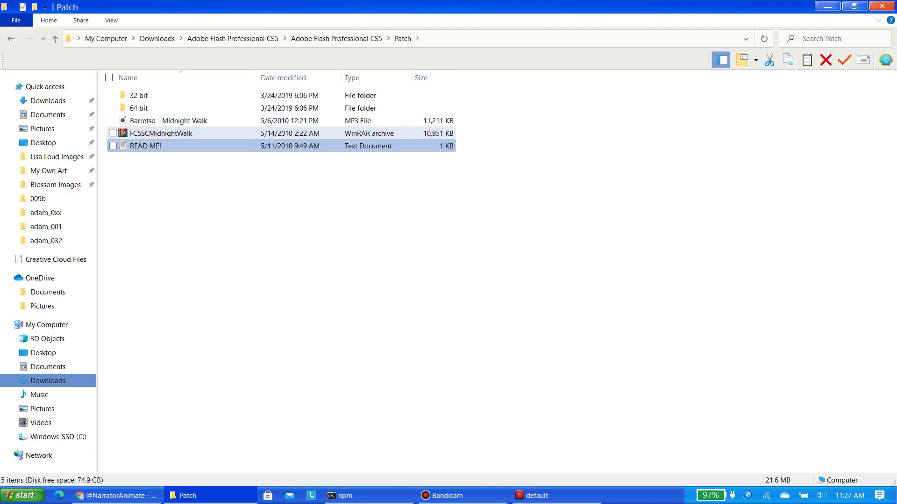
pyautogui.click(139, 95)
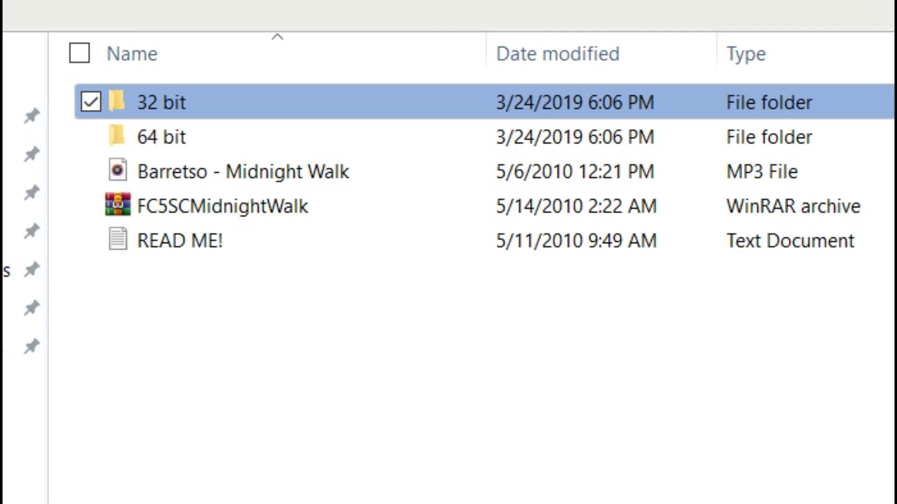
pyautogui.press('Return')
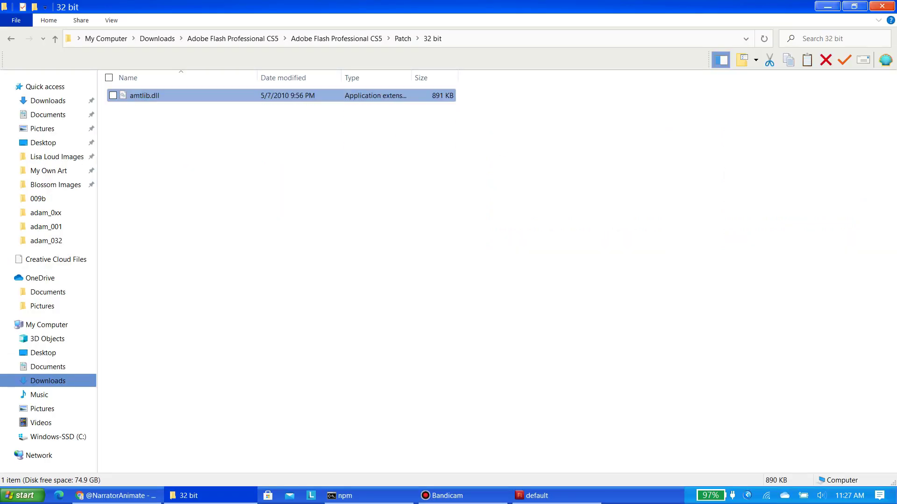
pyautogui.click(135, 95)
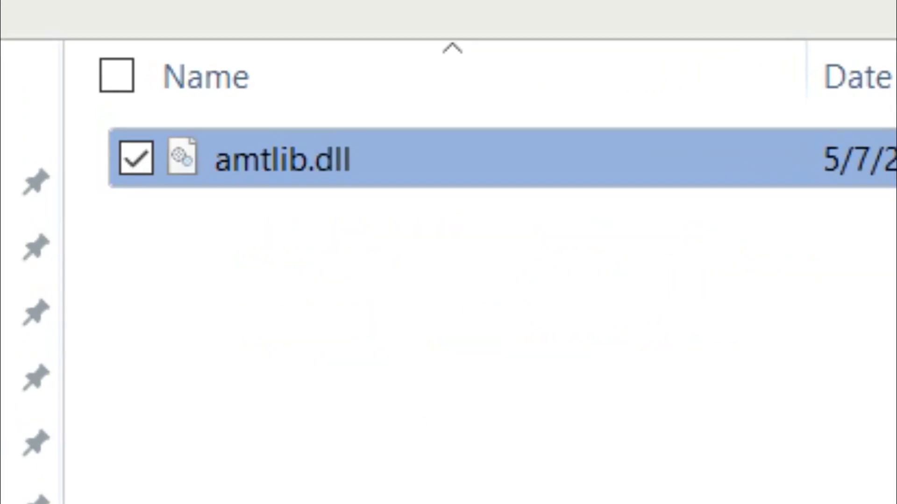
pyautogui.moveTo(258, 159); pyautogui.dragTo(265, 231)
pyautogui.rightClick(173, 99)
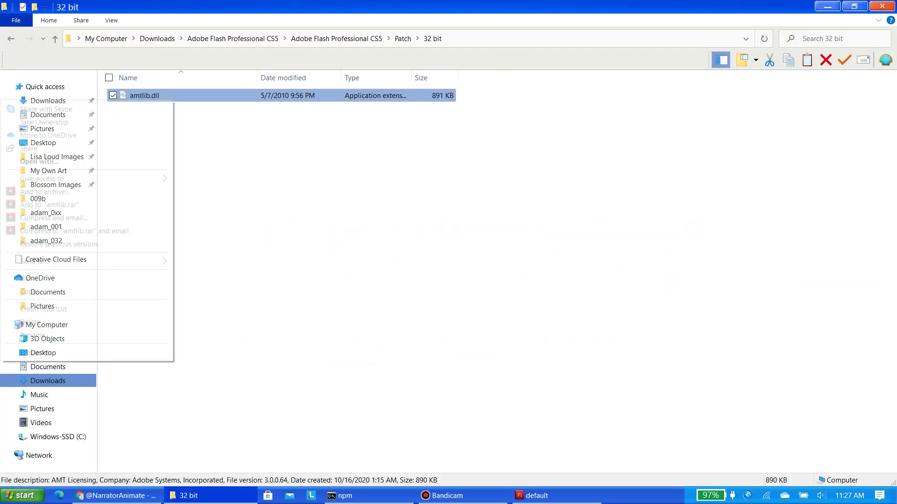
pyautogui.click(46, 291)
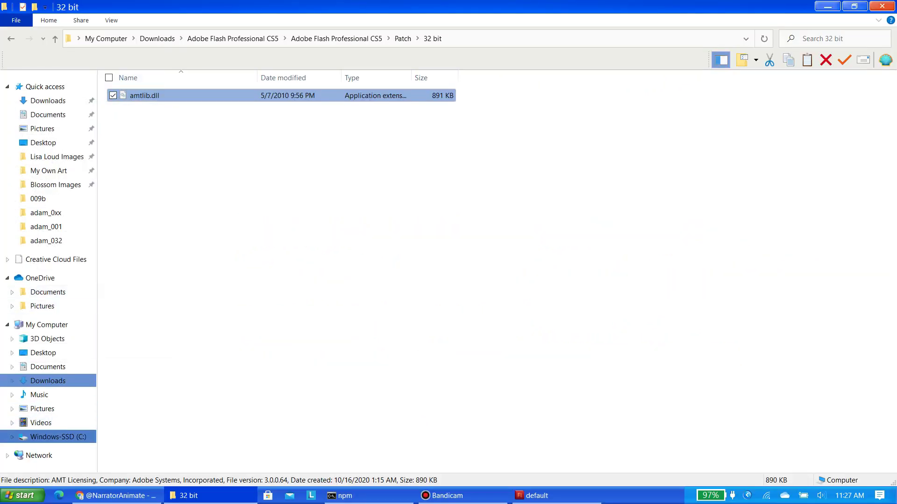
pyautogui.click(53, 437)
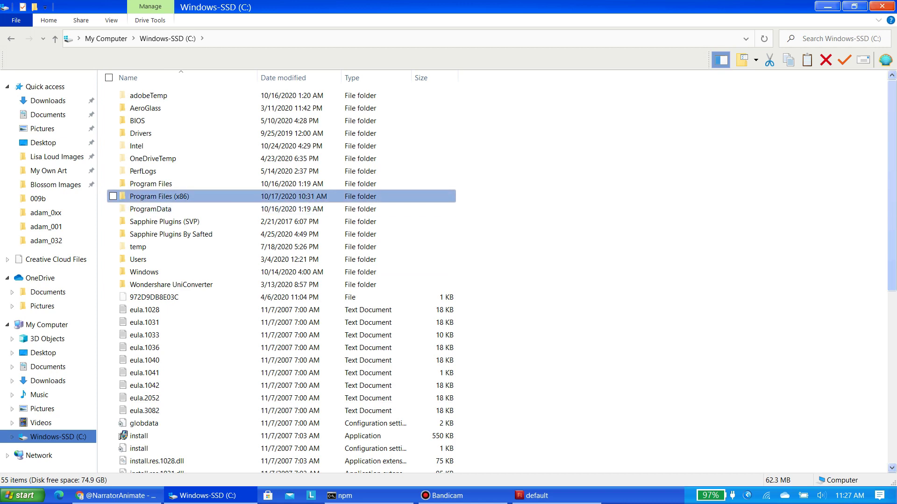
# Paste amtlib.dll into C:\Program Files (x86)\Adobe\Adobe Flash CS5, replacing the existing file
pyautogui.doubleClick(155, 196)
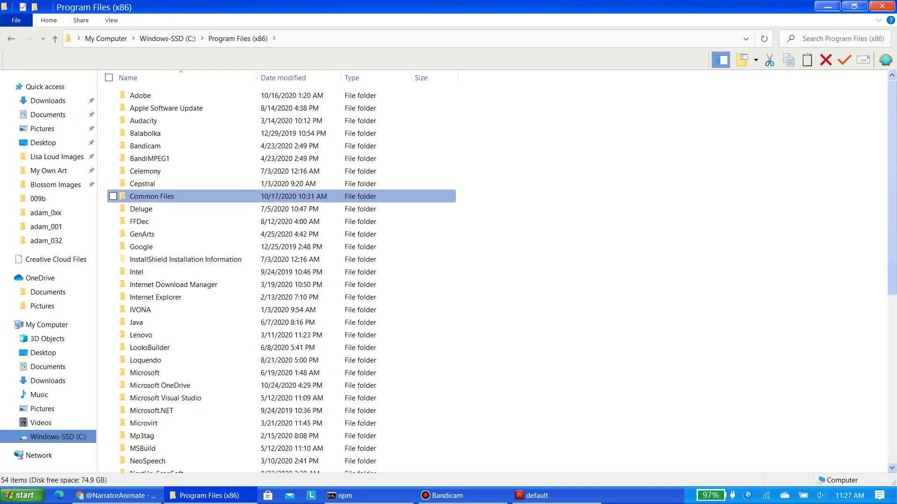
pyautogui.scroll(-1, 183, 259)
pyautogui.scroll(1, 182, 260)
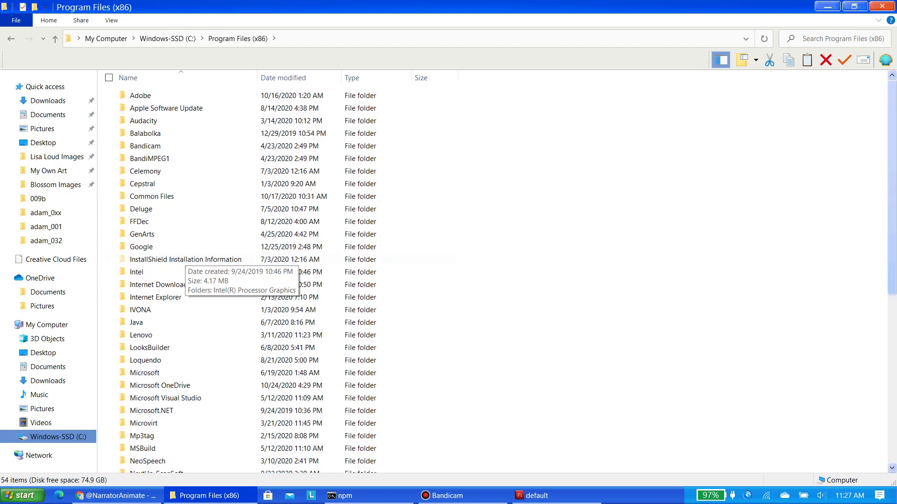
pyautogui.doubleClick(154, 96)
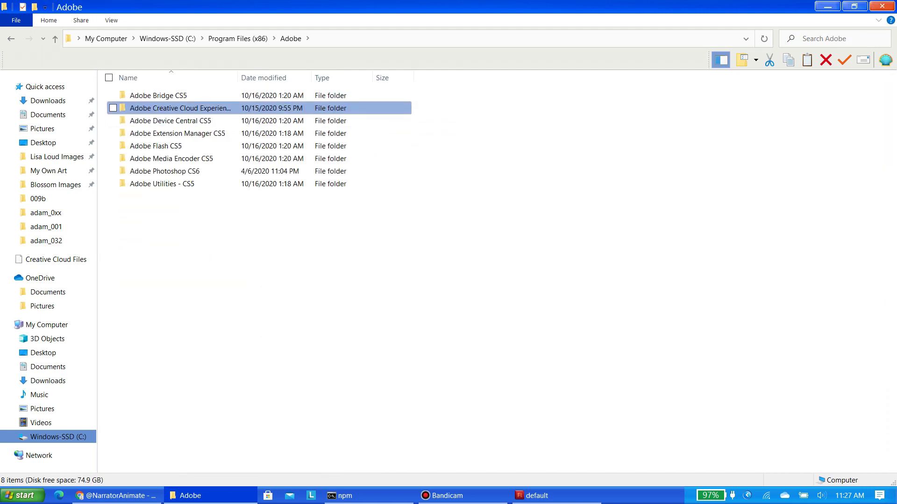
pyautogui.doubleClick(154, 145)
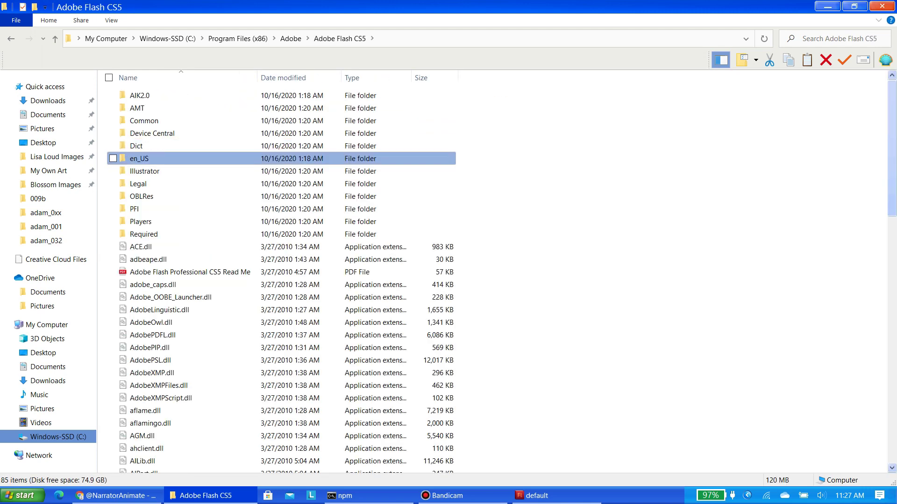
pyautogui.scroll(-2, 154, 282)
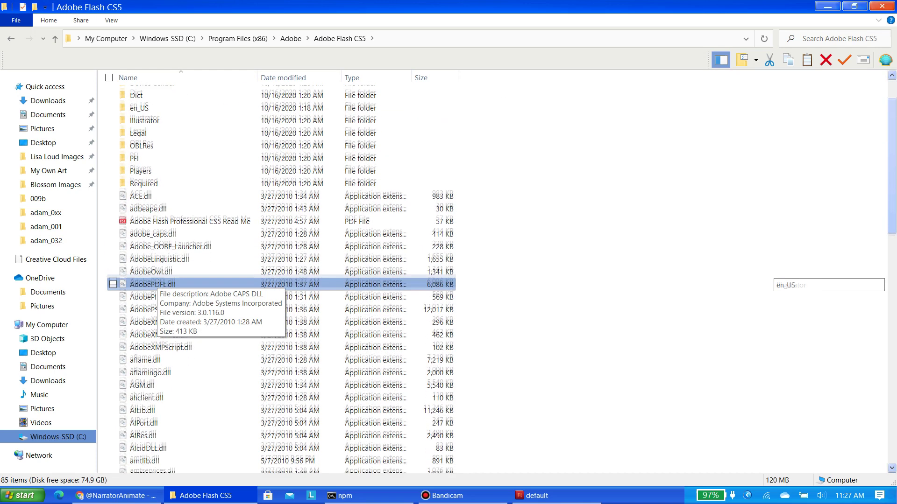
pyautogui.scroll(-1, 155, 282)
pyautogui.rightClick(398, 150)
pyautogui.click(423, 234)
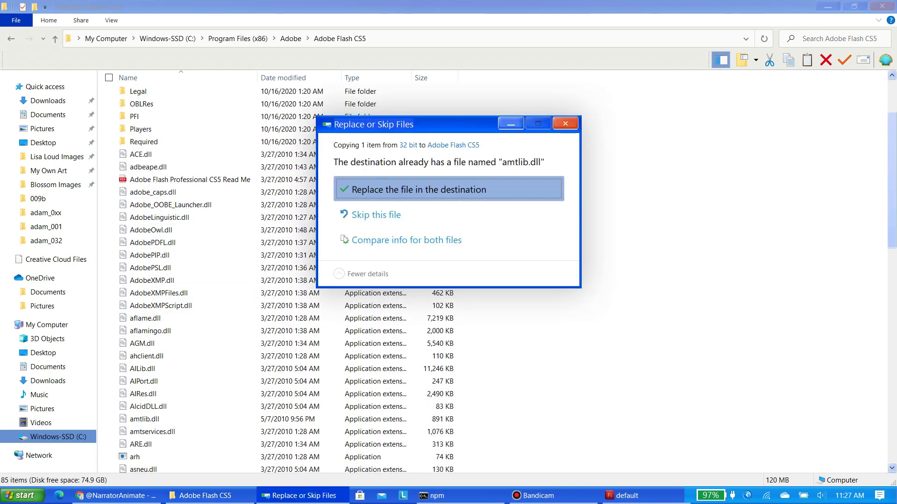
pyautogui.click(373, 189)
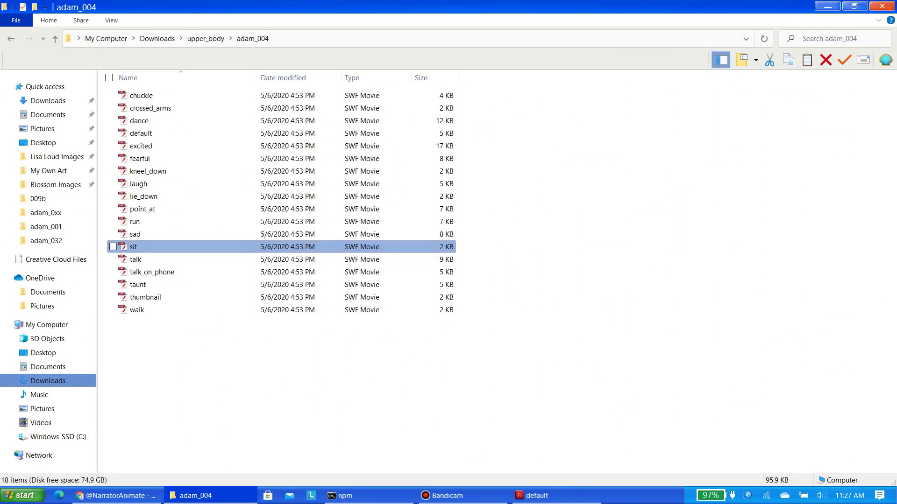
# Convert adam_004's default.swf to default.fla and open it in Flash CS5
pyautogui.press('Down')
pyautogui.press('Down')
pyautogui.press('Down')
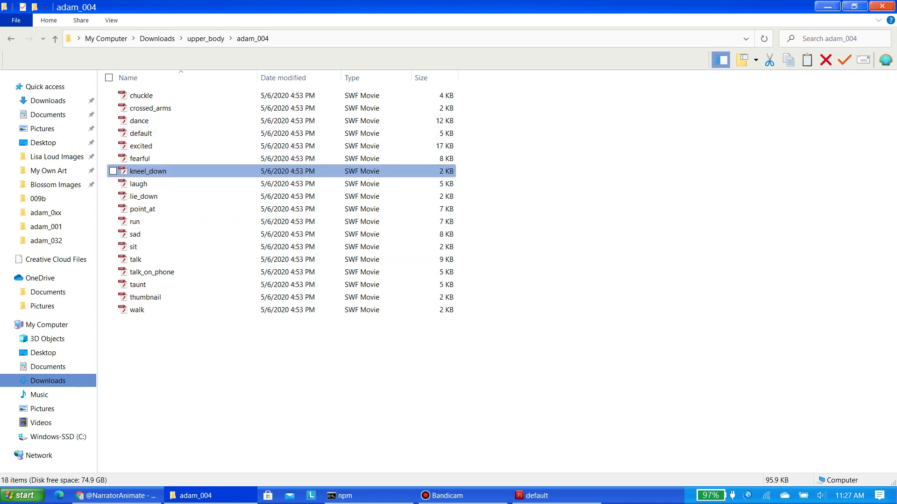
pyautogui.press('Down')
pyautogui.press('Down')
pyautogui.press('Down')
pyautogui.press('Up')
pyautogui.press('Up')
pyautogui.press('Up')
pyautogui.press('Up')
pyautogui.press('Up')
pyautogui.press('Up')
pyautogui.hotkey('shift', 'F10')
pyautogui.press('Down')
pyautogui.press('Down')
pyautogui.press('Down')
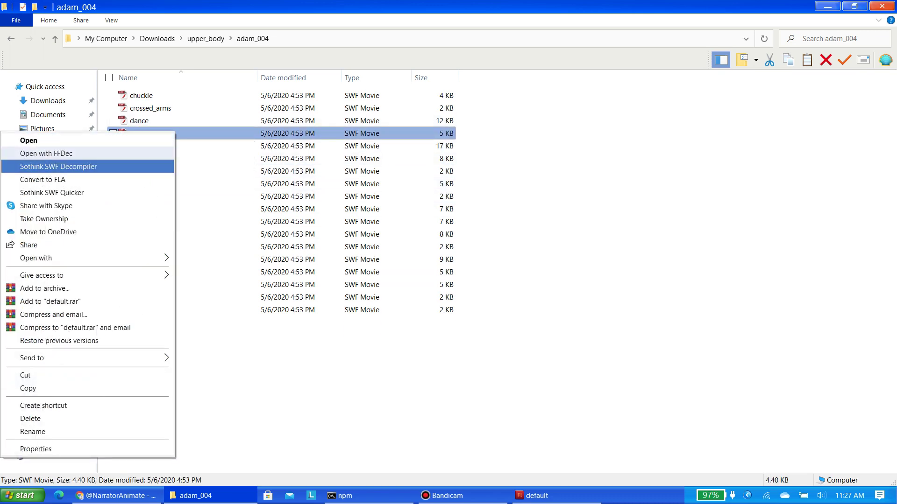
pyautogui.press('Down')
pyautogui.press('Return')
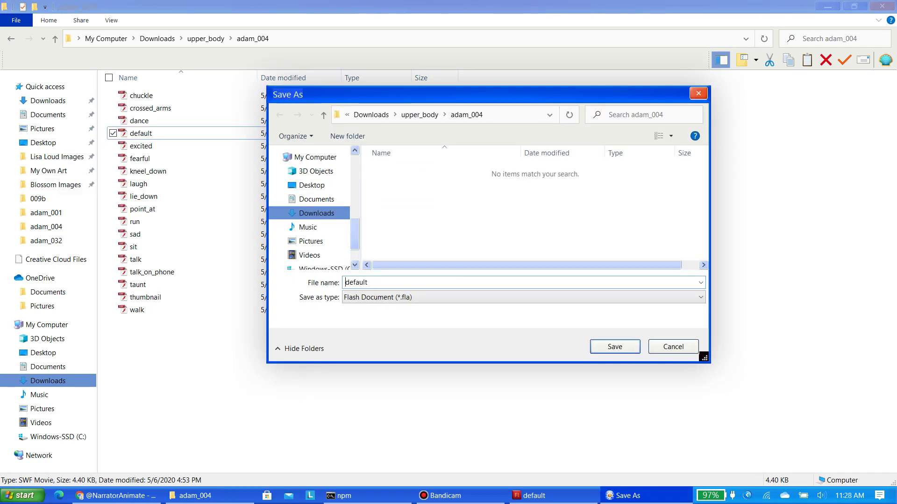
pyautogui.press('Return')
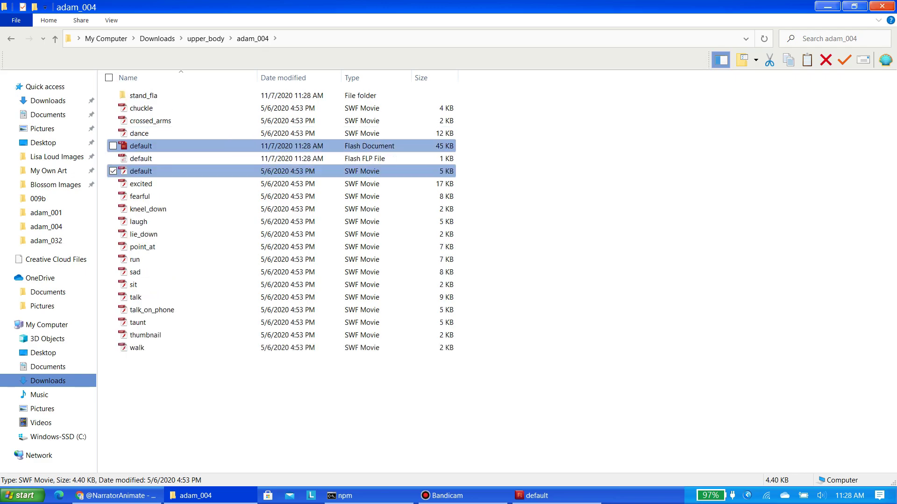
pyautogui.press('Return')
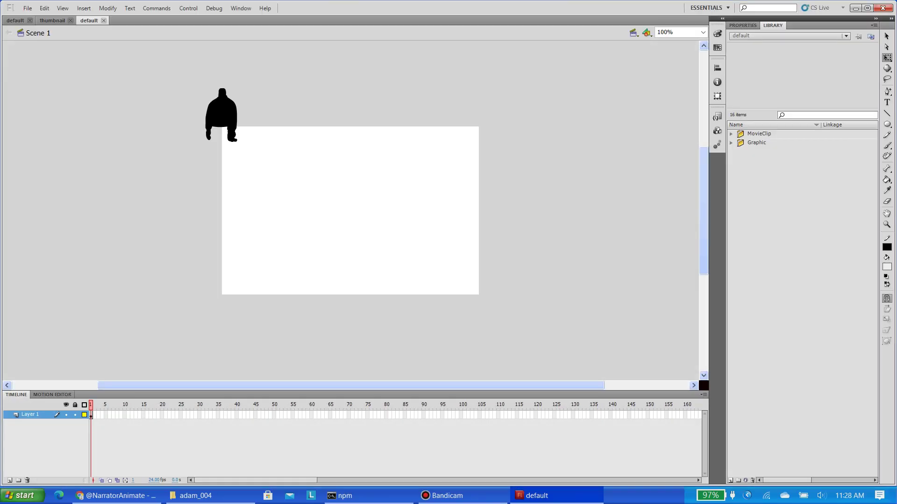
# Enter the figure's symbol and zoom the stage to 400%
pyautogui.doubleClick(222, 126)
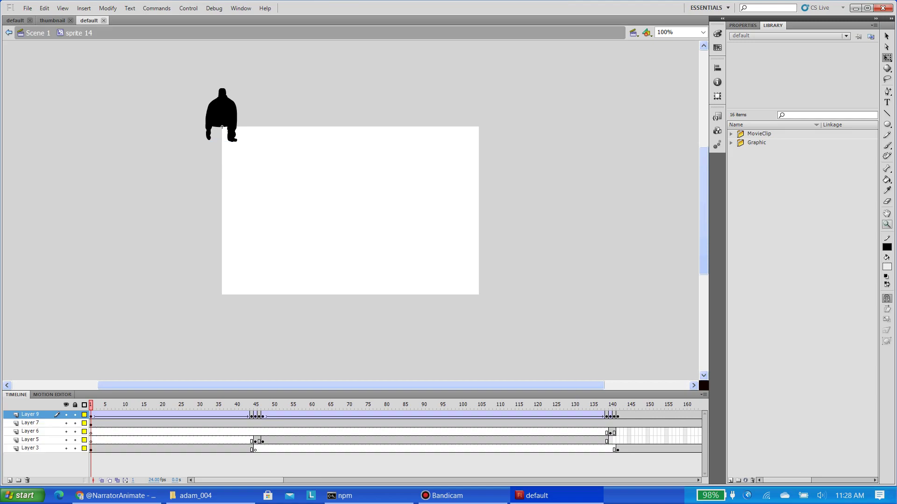
pyautogui.press('z')
pyautogui.click(222, 107)
pyautogui.click(222, 107)
pyautogui.press('v')
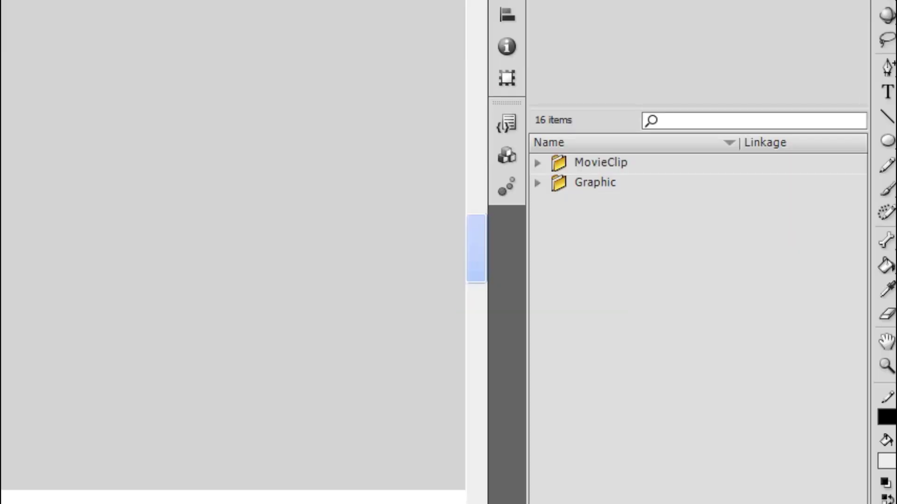
# Expand the Library's Graphic folder and open shape 13 for editing
pyautogui.click(538, 183)
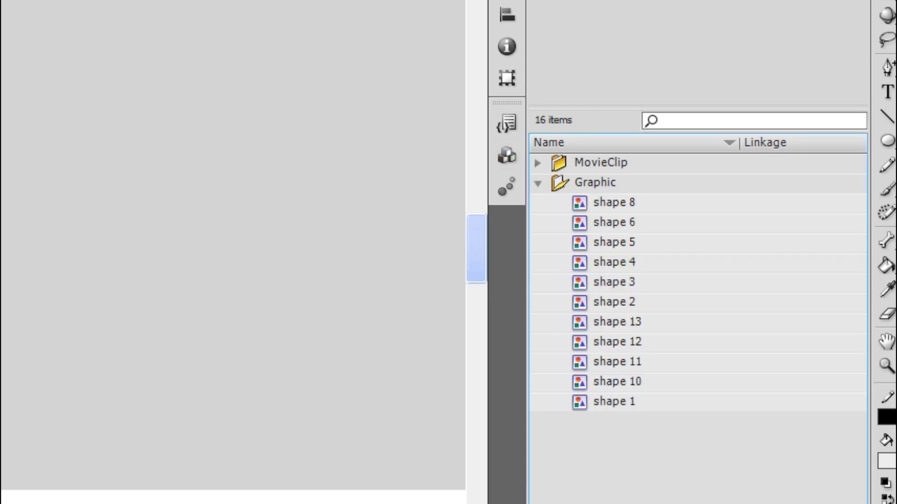
pyautogui.press('Down')
pyautogui.press('Down')
pyautogui.press('Down')
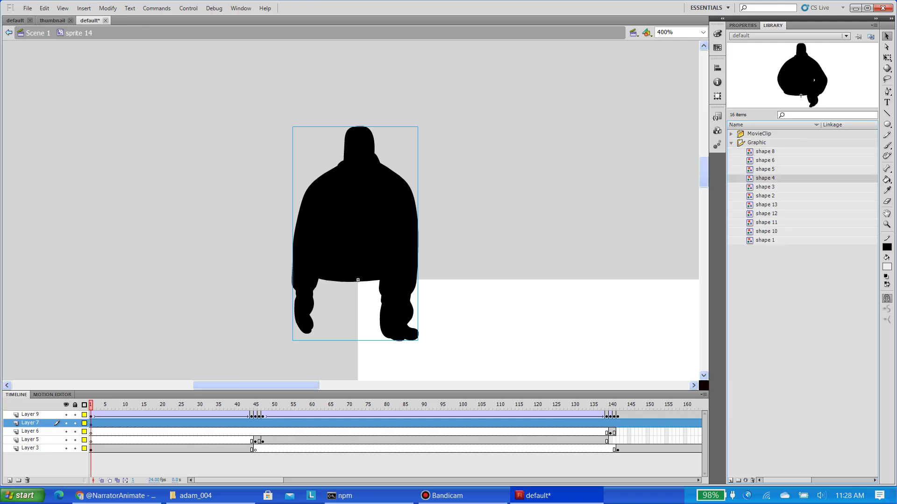
pyautogui.press('Down')
pyautogui.press('Down')
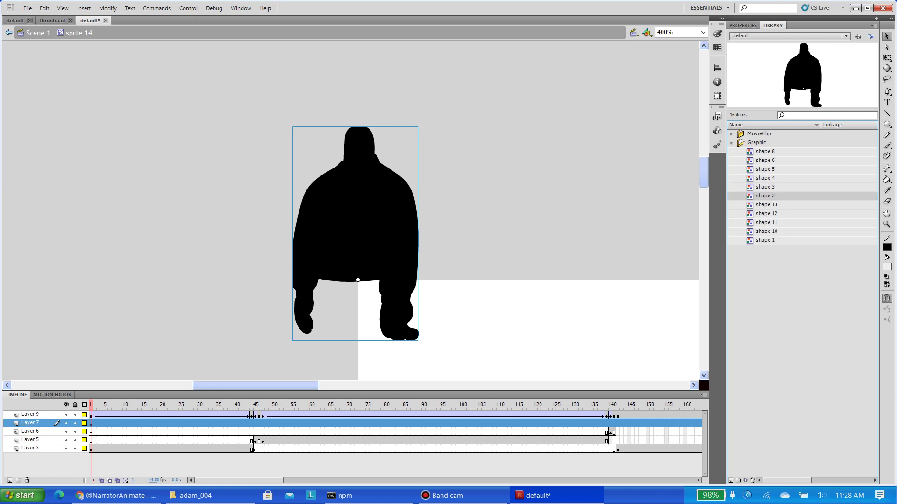
pyautogui.press('Down')
pyautogui.rightClick(772, 204)
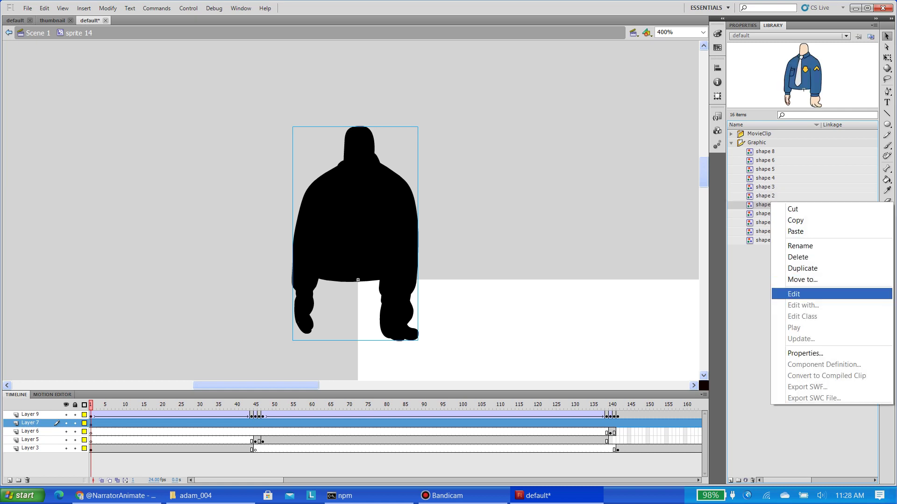
pyautogui.click(793, 294)
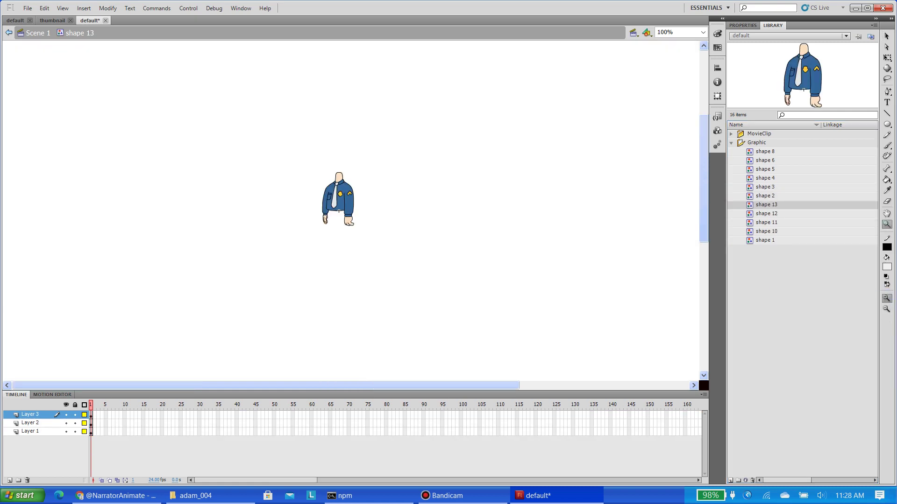
# On shape 13 at 800%, delete the badge outline and fill chevron and badge shirt blue
pyautogui.click(339, 210)
pyautogui.click(339, 210)
pyautogui.keyDown('ctrl'); pyautogui.click(324, 256); pyautogui.keyUp('ctrl')
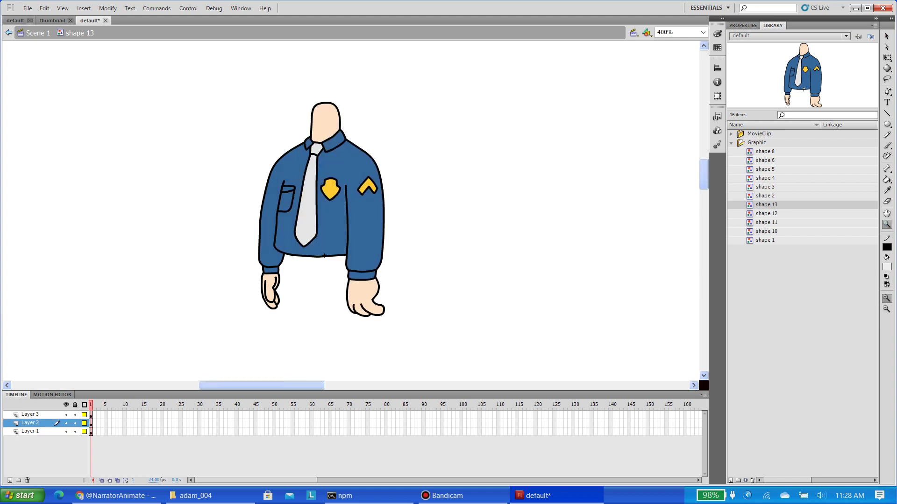
pyautogui.click(324, 256)
pyautogui.press('v')
pyautogui.doubleClick(467, 226)
pyautogui.press('Delete')
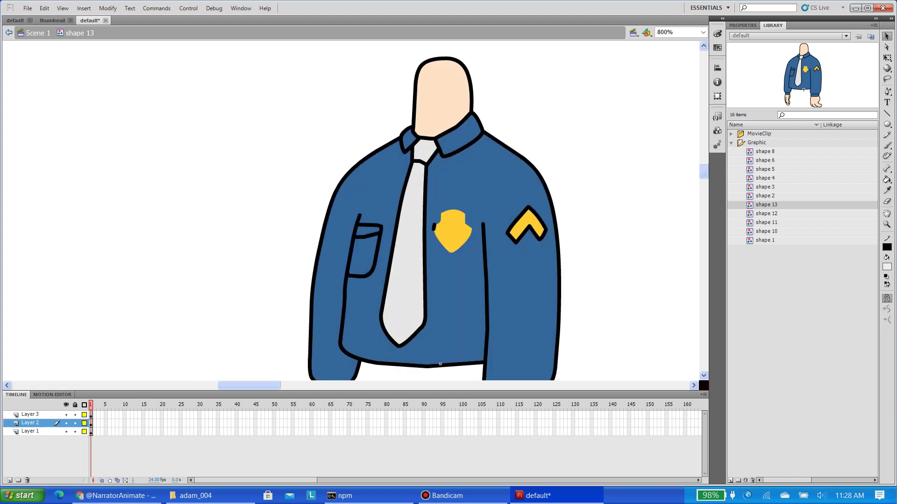
pyautogui.doubleClick(534, 231)
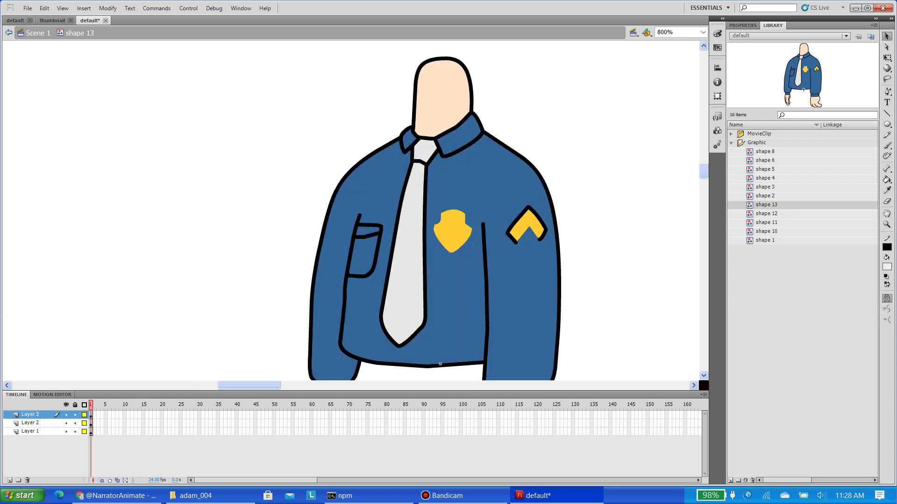
pyautogui.press('k')
pyautogui.click(527, 227)
pyautogui.click(452, 229)
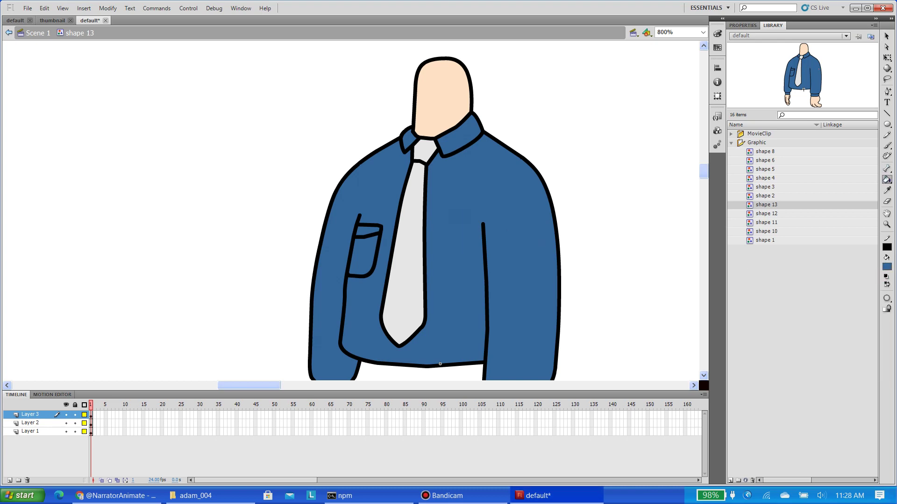
# Edit shape 12 and remove its sleeve chevron and badge outline
pyautogui.rightClick(770, 214)
pyautogui.click(794, 305)
pyautogui.press('v')
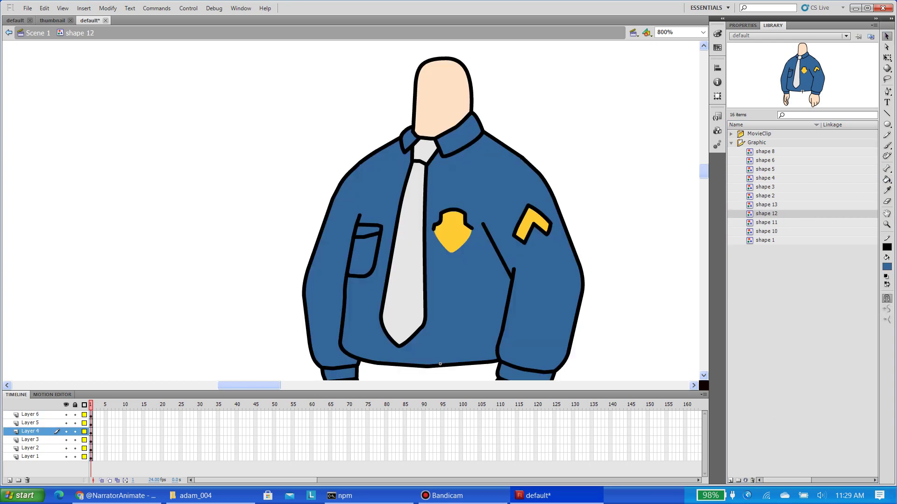
pyautogui.click(537, 226)
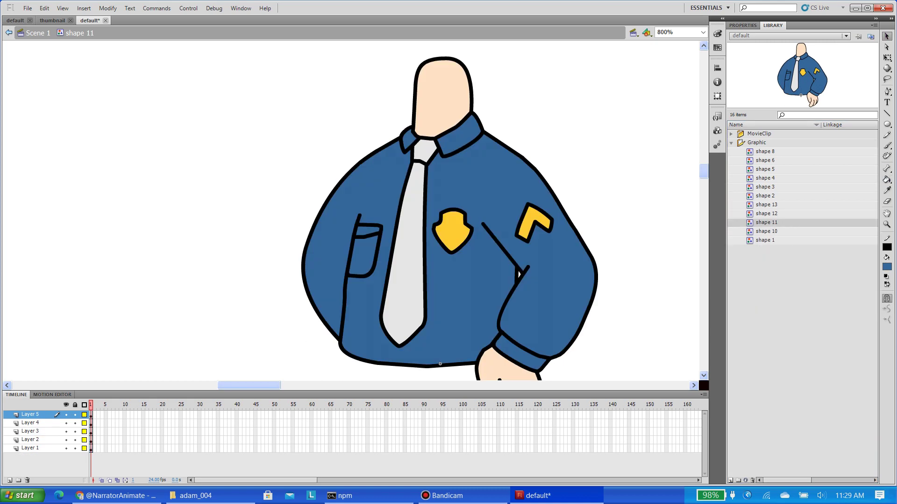
pyautogui.hotkey('ctrl', 'z')
pyautogui.click(452, 231)
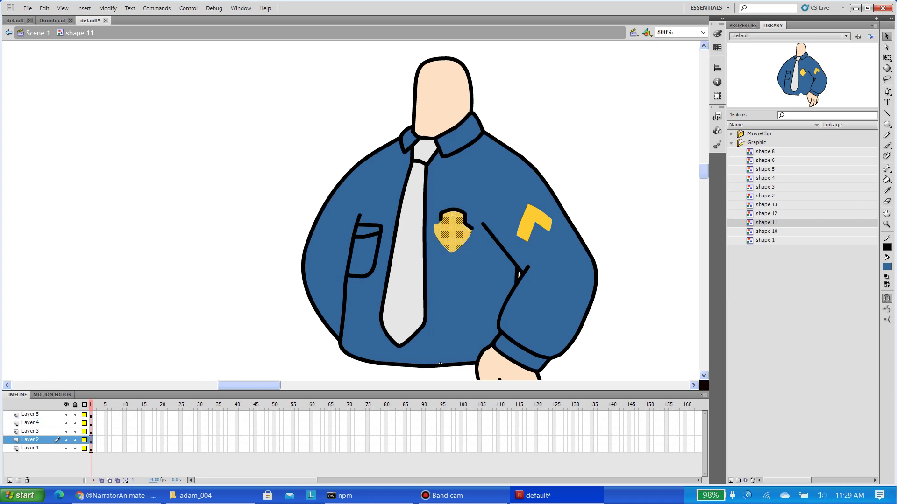
pyautogui.press('Delete')
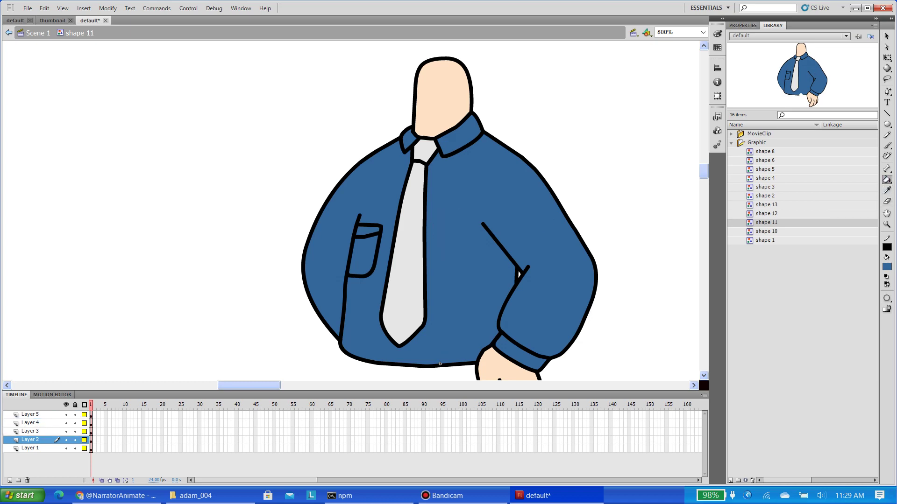
# Edit shape 10 and delete its badge outlines and the small black mark
pyautogui.rightClick(774, 231)
pyautogui.click(803, 316)
pyautogui.click(452, 250)
pyautogui.press('Delete')
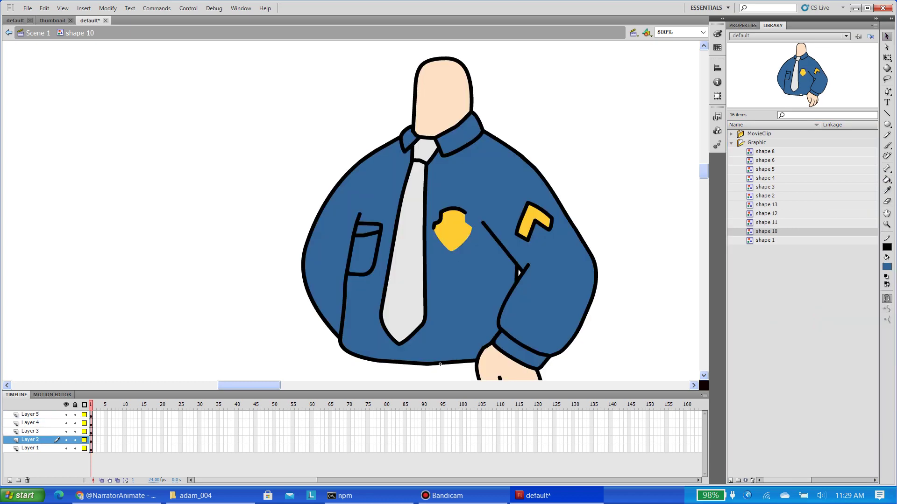
pyautogui.press('Delete')
pyautogui.press('Delete')
pyautogui.click(30, 414)
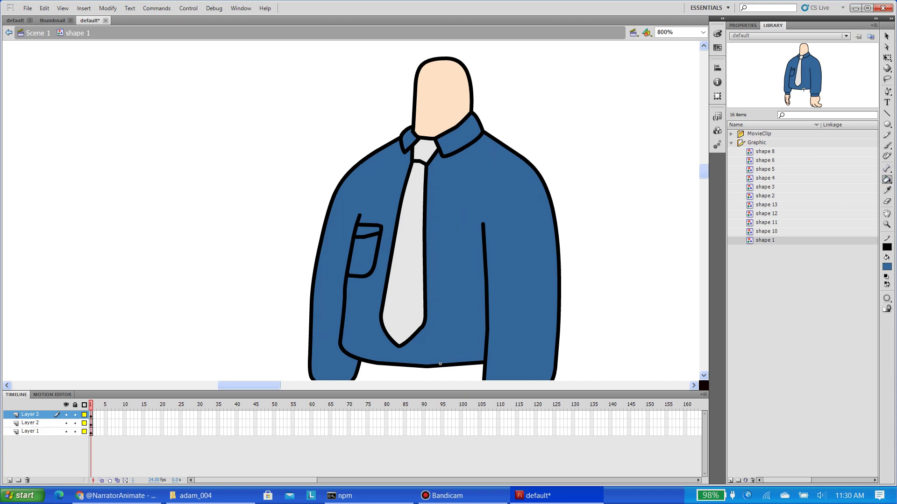
# Zoom back to 400%, return to Scene 1 and save the default document
pyautogui.press('z')
pyautogui.keyDown('alt'); pyautogui.click(353, 242); pyautogui.keyUp('alt')
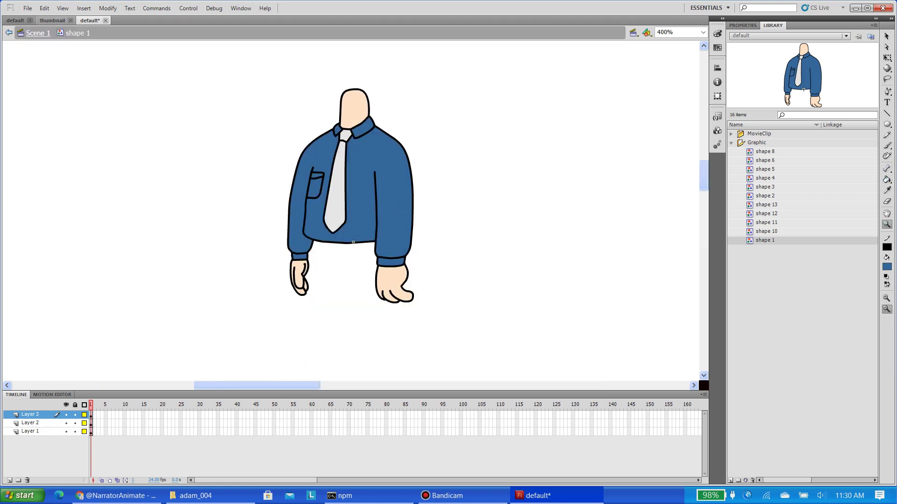
pyautogui.click(53, 20)
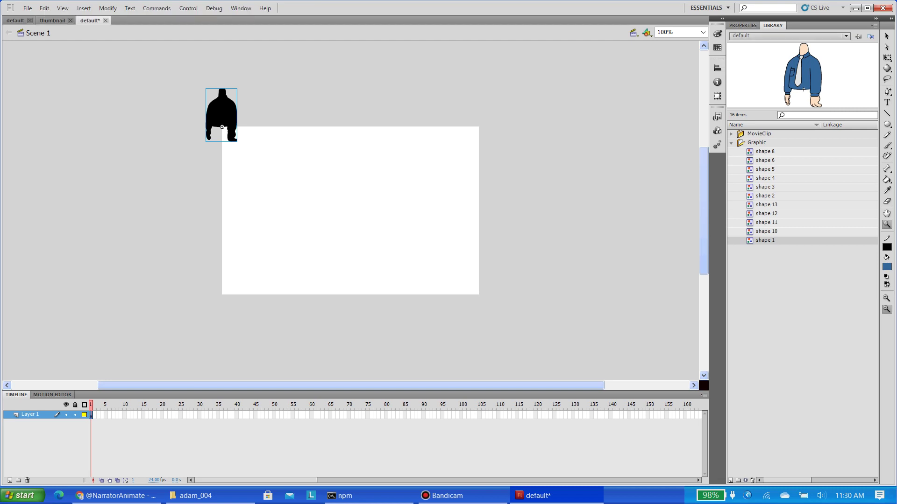
pyautogui.press('v')
pyautogui.click(28, 8)
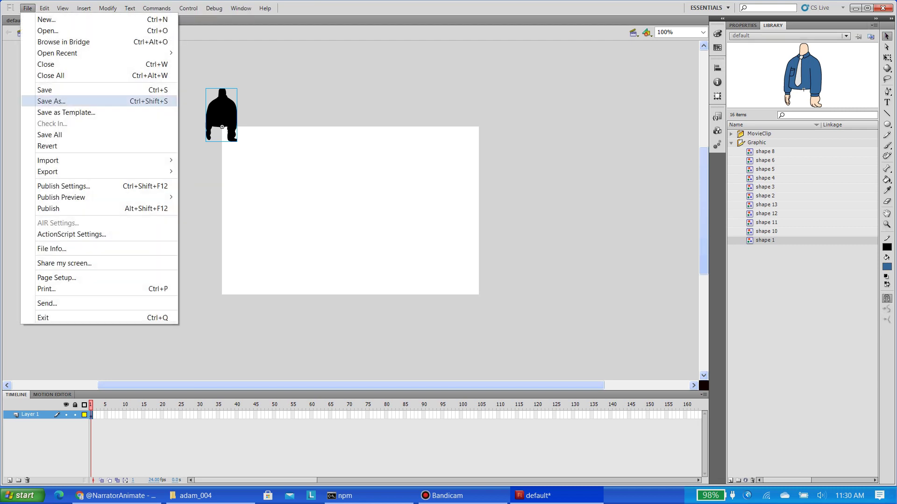
pyautogui.click(47, 88)
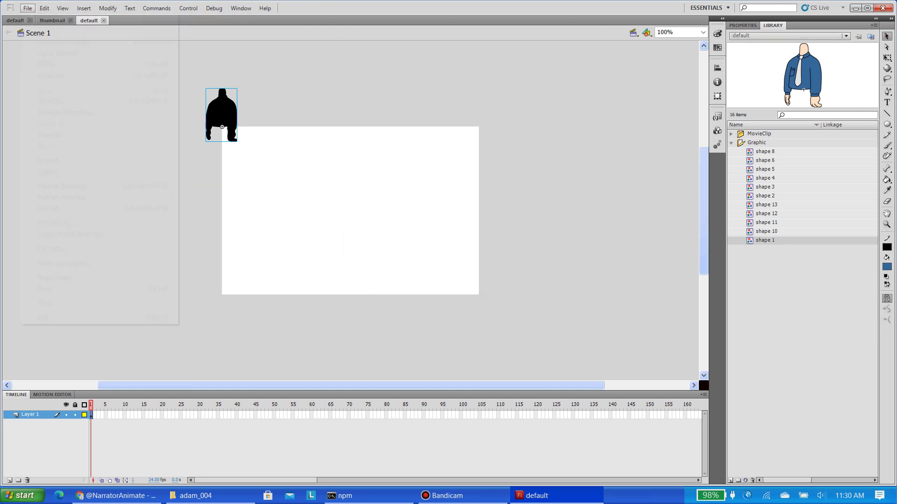
pyautogui.click(27, 8)
pyautogui.click(70, 206)
# In sprite 14, hide Layer 7's black silhouette, play the animation and zoom in
pyautogui.doubleClick(222, 119)
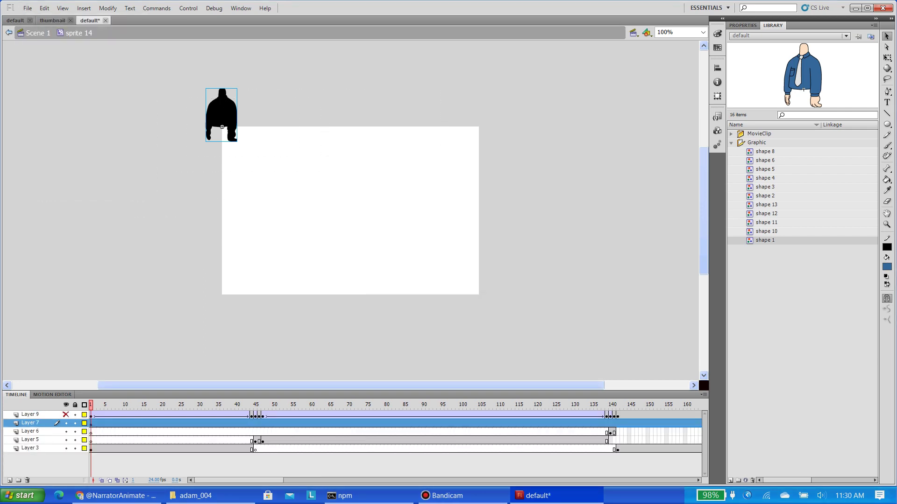
pyautogui.click(66, 423)
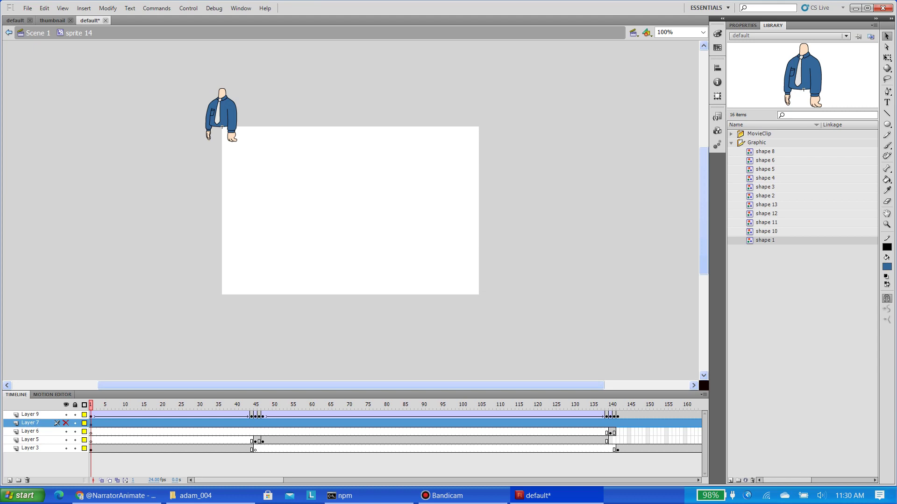
pyautogui.press('Return')
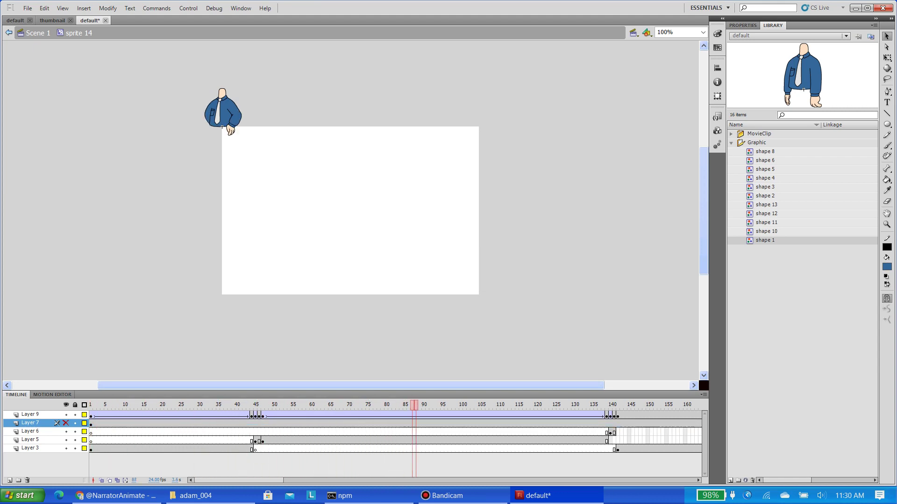
pyautogui.press('z')
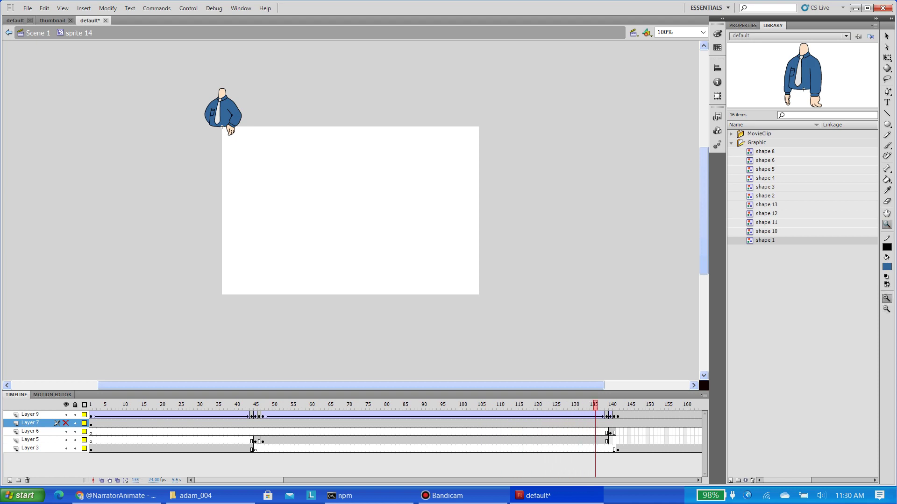
pyautogui.click(222, 127)
pyautogui.click(393, 314)
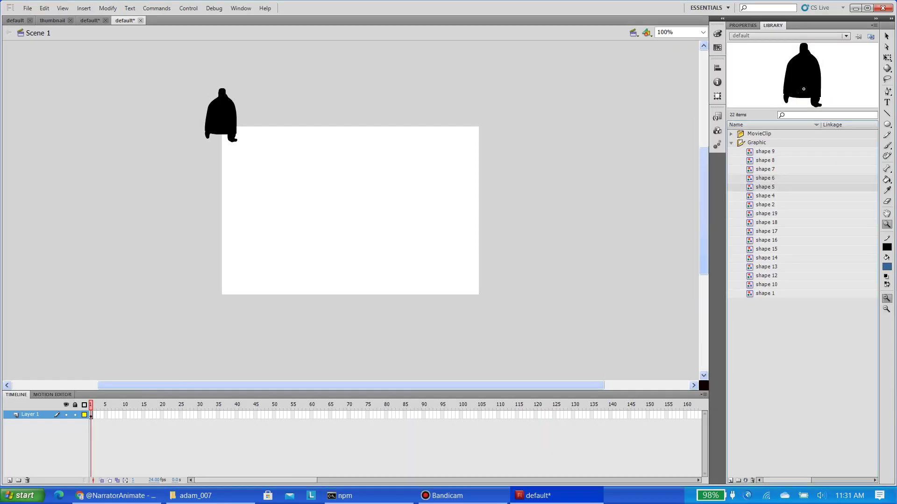
# Edit arm shape 4 at 800% with the Line tool, then open shape 19
pyautogui.click(765, 187)
pyautogui.click(771, 196)
pyautogui.rightClick(772, 197)
pyautogui.click(795, 289)
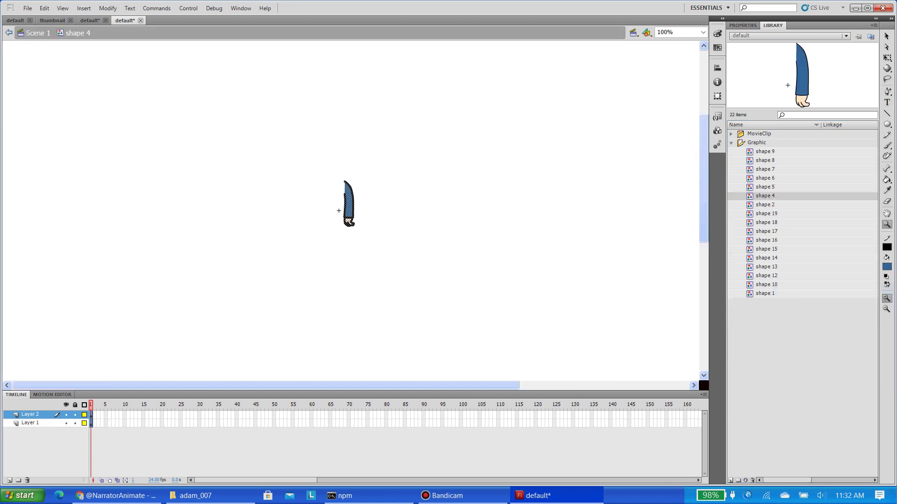
pyautogui.hotkey('ctrl', 'shift', 'a')
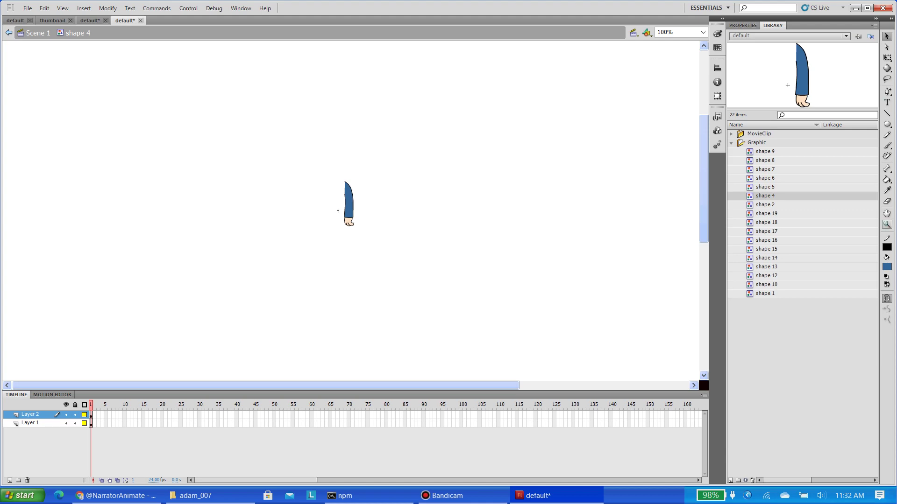
pyautogui.hotkey('ctrl', '=')
pyautogui.hotkey('ctrl', '=')
pyautogui.hotkey('ctrl', '=')
pyautogui.press('n')
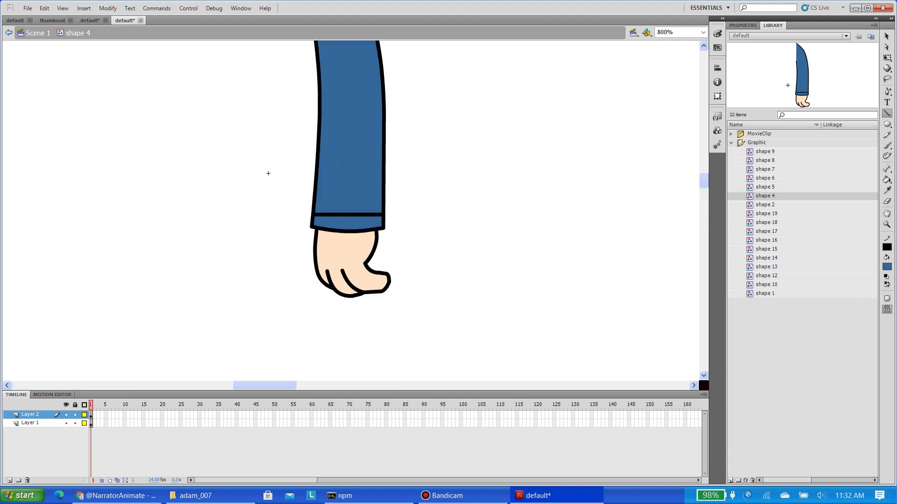
pyautogui.rightClick(780, 214)
pyautogui.click(794, 304)
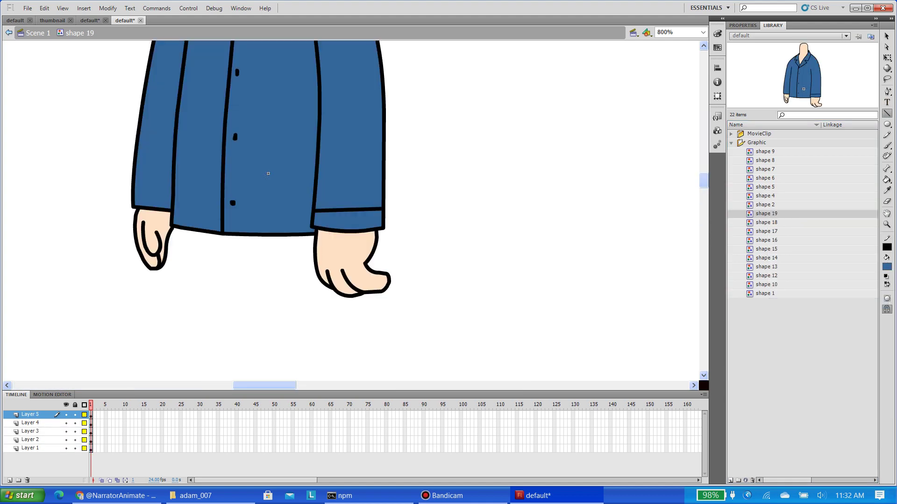
# Draw a dividing line across the cuff and fill the right cuff light grey
pyautogui.moveTo(171, 215); pyautogui.dragTo(172, 215)
pyautogui.scroll(3, 268, 173)
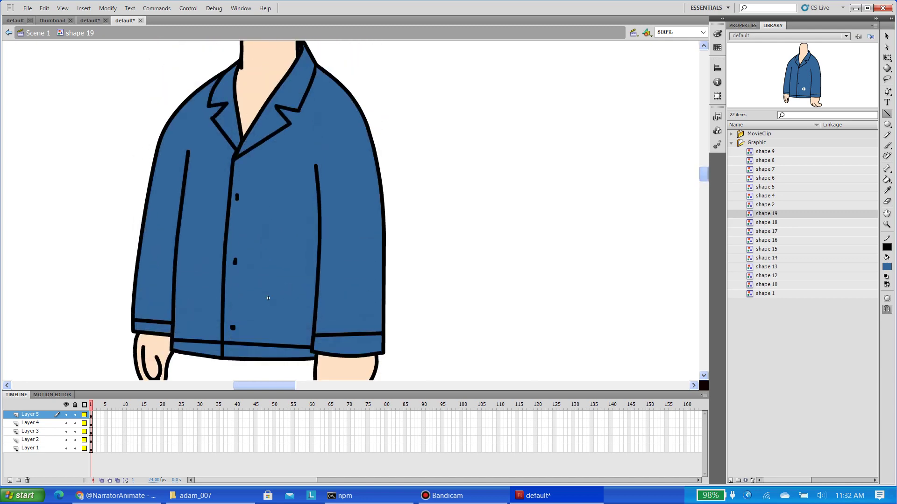
pyautogui.click(89, 20)
pyautogui.hotkey('ctrl', 'Tab')
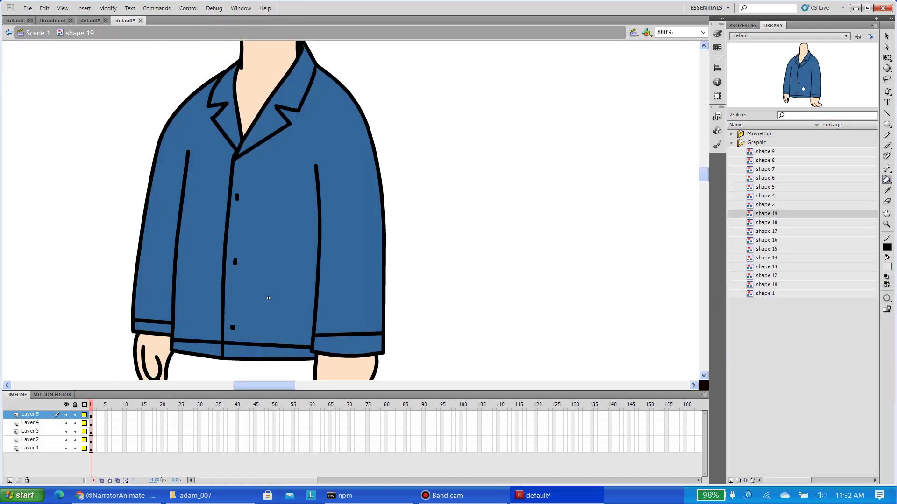
pyautogui.click(348, 345)
pyautogui.click(268, 298)
pyautogui.hotkey('ctrl', 'z')
pyautogui.click(268, 298)
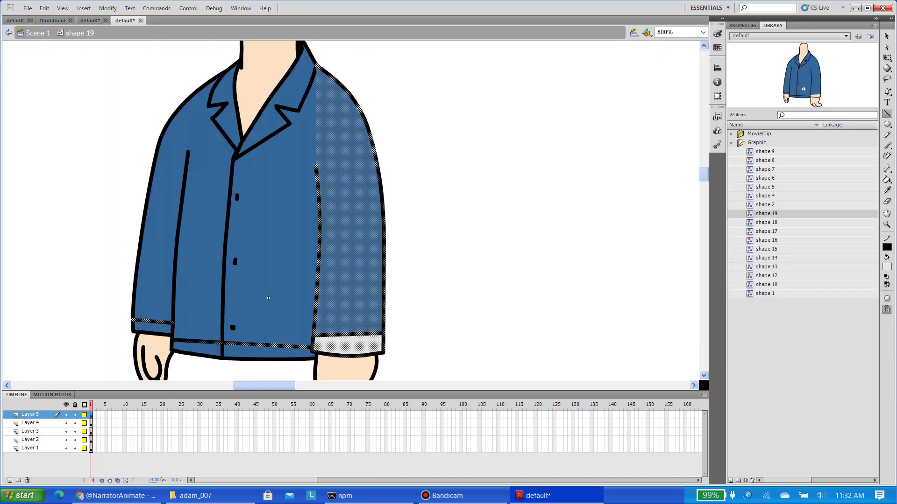
pyautogui.hotkey('ctrl', 'z')
pyautogui.hotkey('ctrl', 'z')
pyautogui.hotkey('ctrl', 'z')
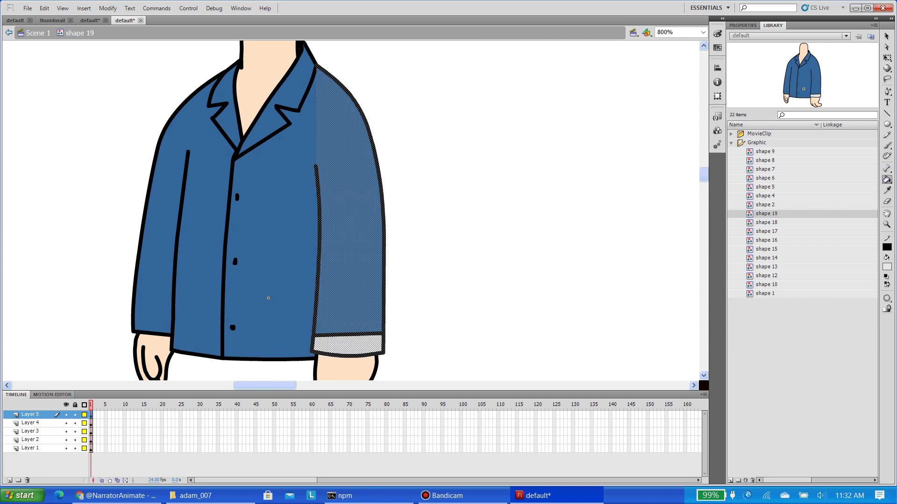
# Hide Layers 5 and 4, mark off the jacket hem, and fill the left cuff light grey
pyautogui.click(66, 414)
pyautogui.click(66, 423)
pyautogui.press('v')
pyautogui.click(268, 298)
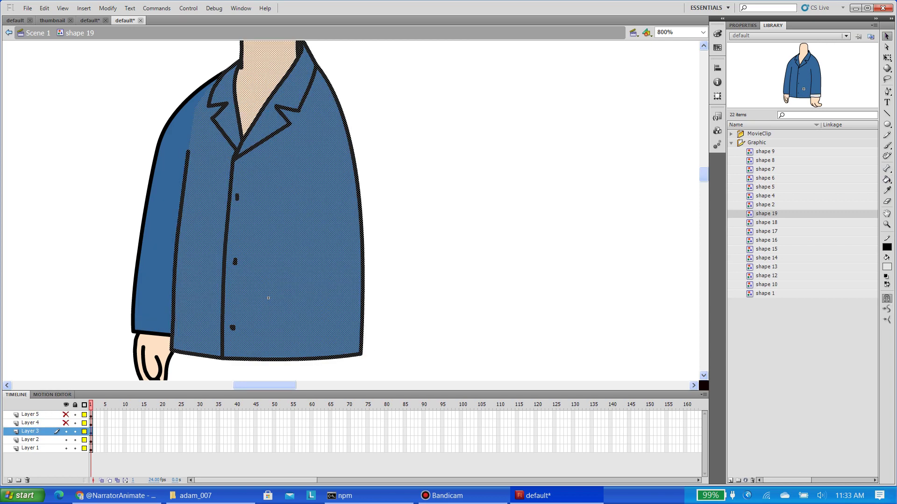
pyautogui.press('n')
pyautogui.moveTo(361, 346); pyautogui.dragTo(361, 346)
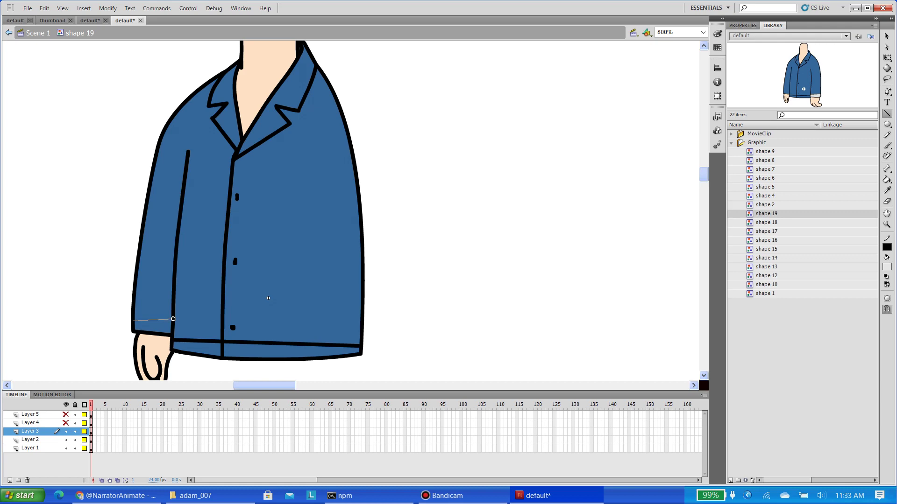
pyautogui.hotkey('ctrl', 'z')
pyautogui.hotkey('ctrl', 'z')
pyautogui.hotkey('ctrl', 'y')
pyautogui.hotkey('ctrl', 'y')
pyautogui.hotkey('ctrl', 'y')
pyautogui.hotkey('ctrl', 'z')
pyautogui.hotkey('ctrl', 'z')
pyautogui.hotkey('ctrl', 'y')
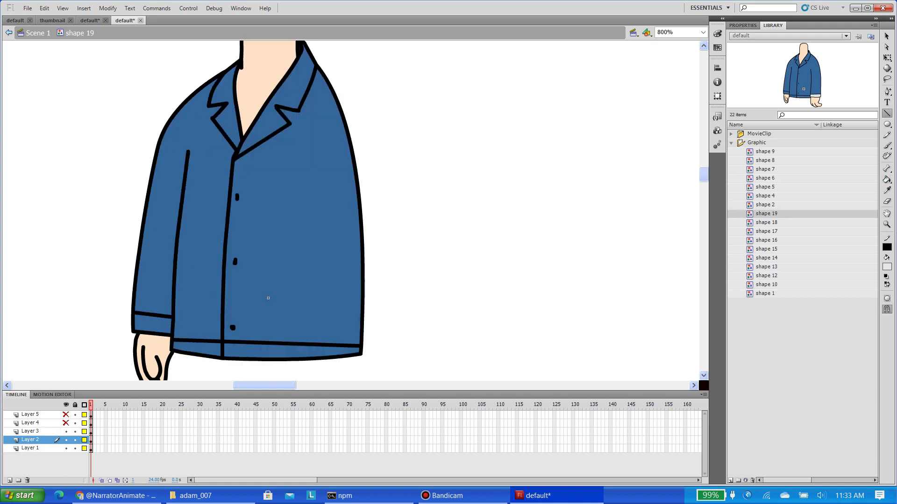
pyautogui.hotkey('ctrl', 'y')
pyautogui.press('k')
pyautogui.hotkey('ctrl', 'y')
pyautogui.hotkey('ctrl', 'y')
pyautogui.hotkey('ctrl', 'y')
pyautogui.hotkey('ctrl', 'y')
pyautogui.hotkey('ctrl', 'y')
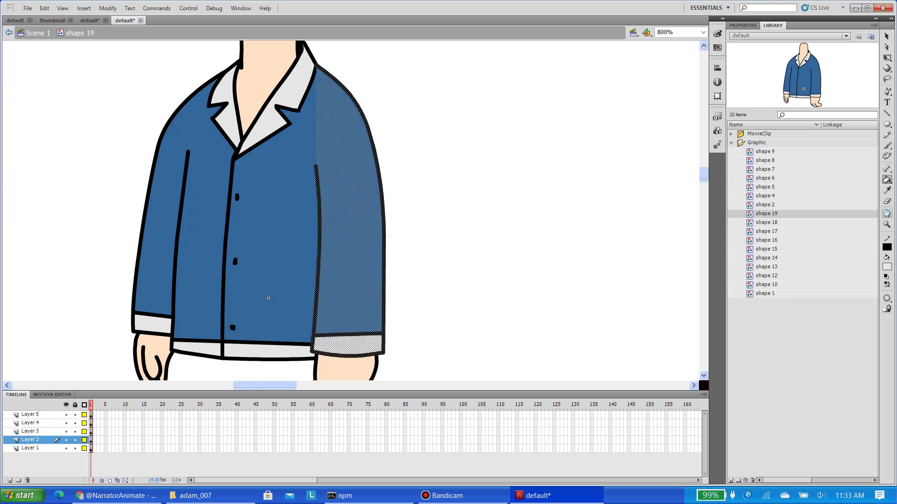
# Zoom back out to 400% and open shape 4 from the library for editing
pyautogui.press('z')
pyautogui.hotkey('ctrl', '-')
pyautogui.press('v')
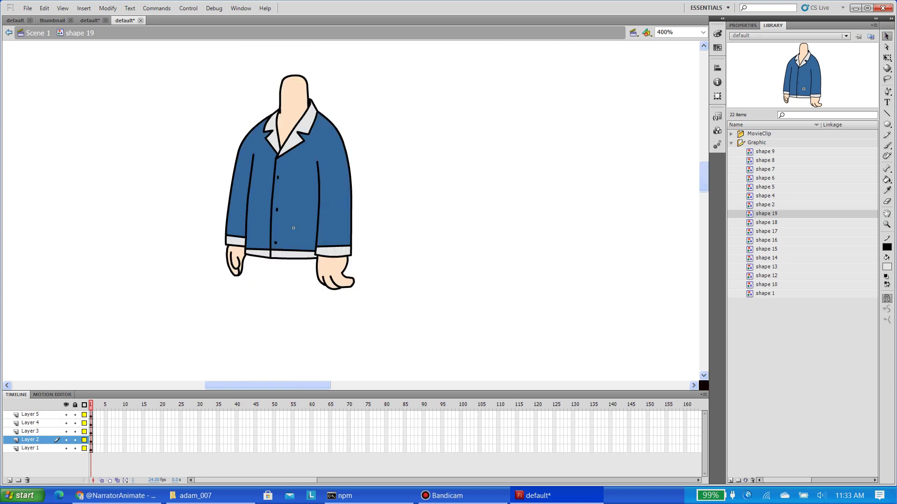
pyautogui.press('Up')
pyautogui.press('Up')
pyautogui.press('Return')
# Open shape 17 from the Library and draw a seam line marking off the sleeve cuff
pyautogui.press('k')
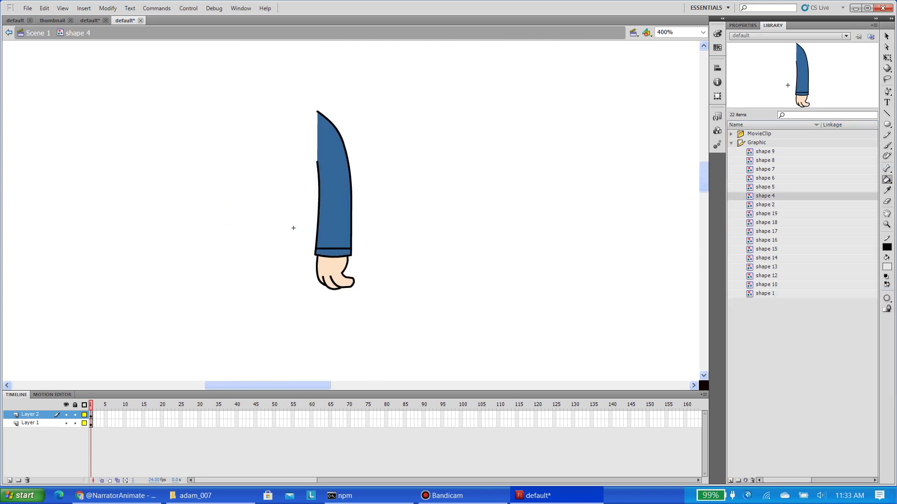
pyautogui.press('Down')
pyautogui.press('Down')
pyautogui.press('Down')
pyautogui.press('Return')
pyautogui.press('z')
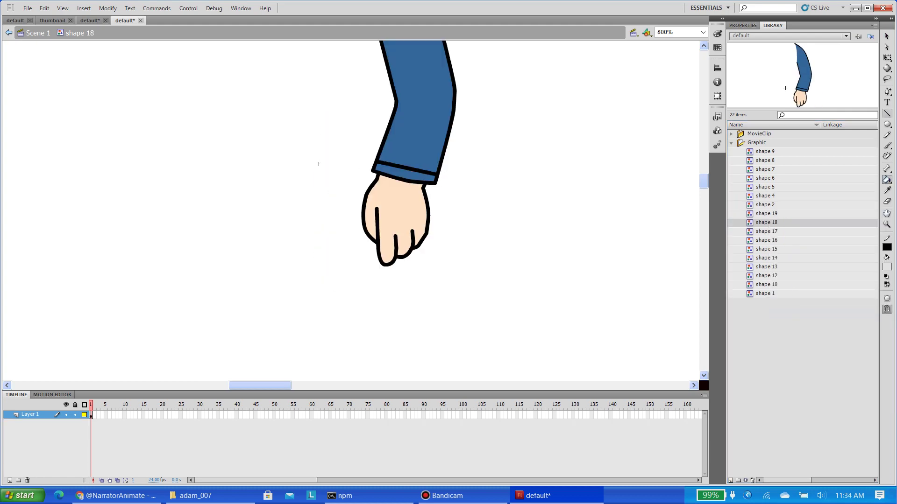
pyautogui.press('Down')
pyautogui.press('Return')
pyautogui.moveTo(424, 169); pyautogui.dragTo(437, 172)
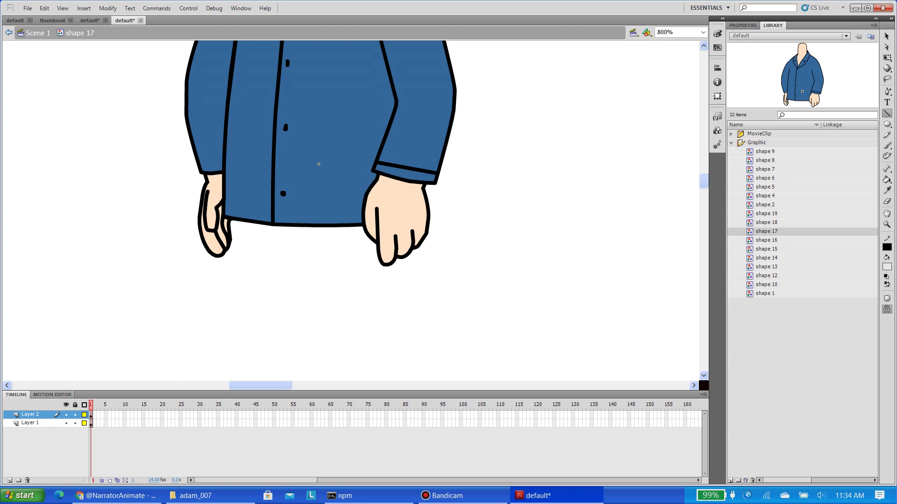
# With the Layer 2 sleeves hidden, draw a hem line and fill the hem strip light grey
pyautogui.click(30, 423)
pyautogui.click(66, 414)
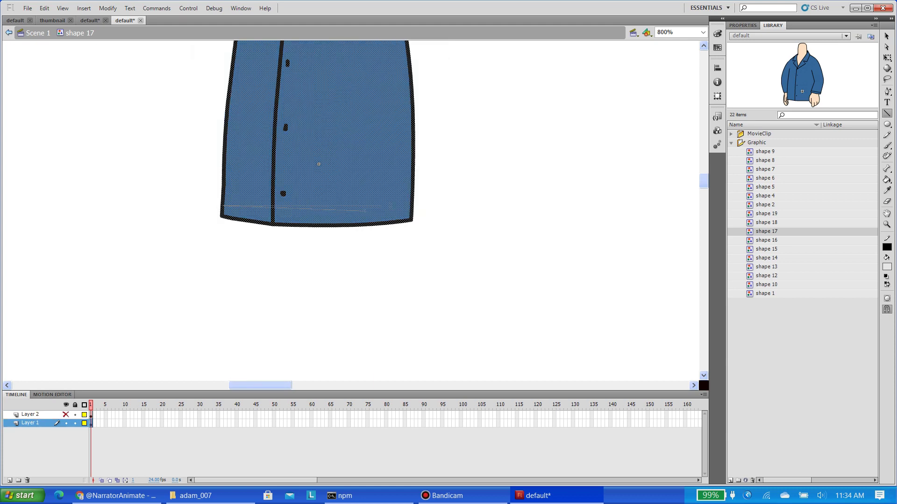
pyautogui.moveTo(367, 211); pyautogui.dragTo(411, 208)
pyautogui.press('k')
pyautogui.click(341, 216)
pyautogui.click(247, 215)
pyautogui.scroll(5, 318, 210)
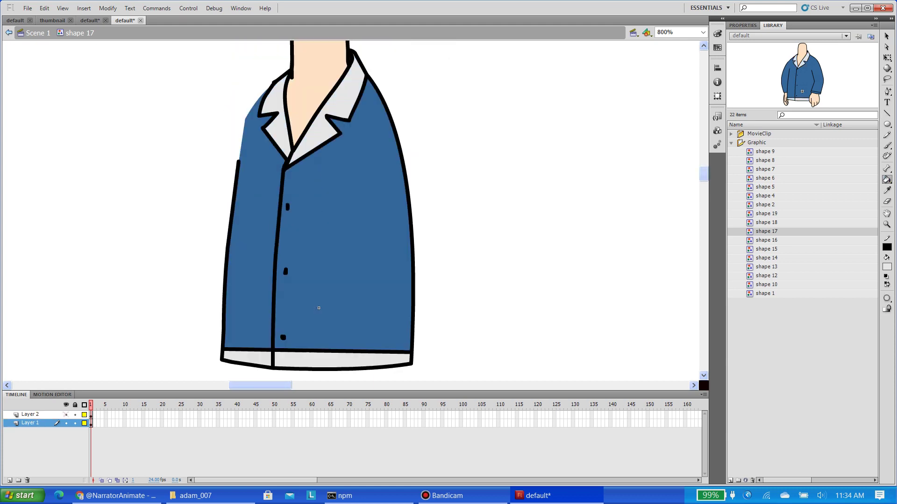
pyautogui.click(66, 414)
# With the Layer 1 jacket body hidden, fill the left and right cuffs light grey
pyautogui.press('n')
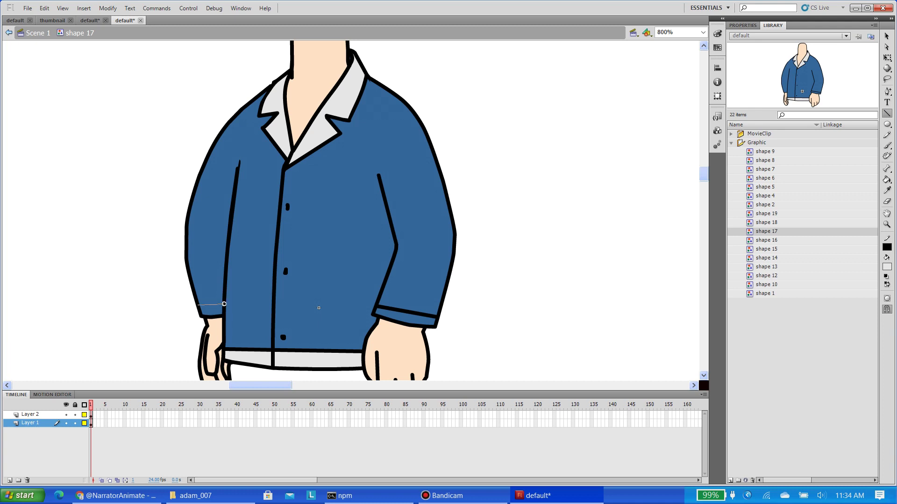
pyautogui.click(66, 423)
pyautogui.hotkey('ctrl', 'a')
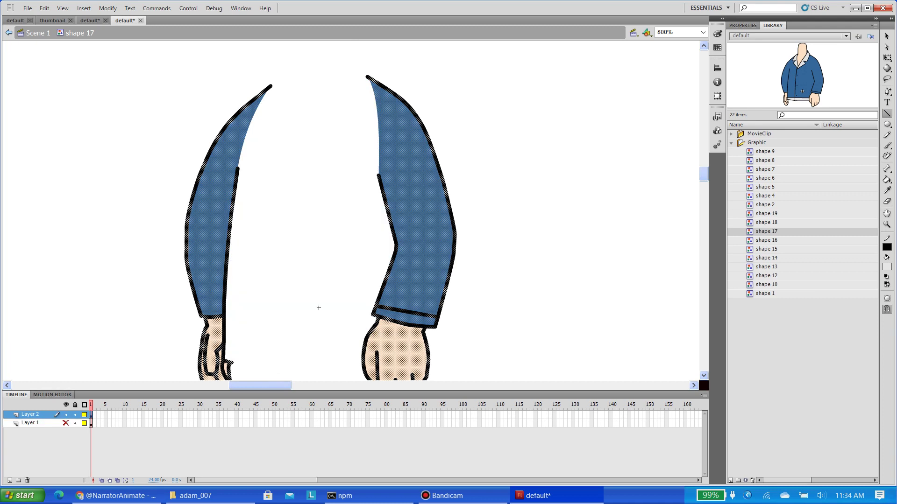
pyautogui.hotkey('ctrl', 'shift', 'a')
pyautogui.press('k')
pyautogui.click(405, 317)
pyautogui.click(210, 309)
pyautogui.click(66, 422)
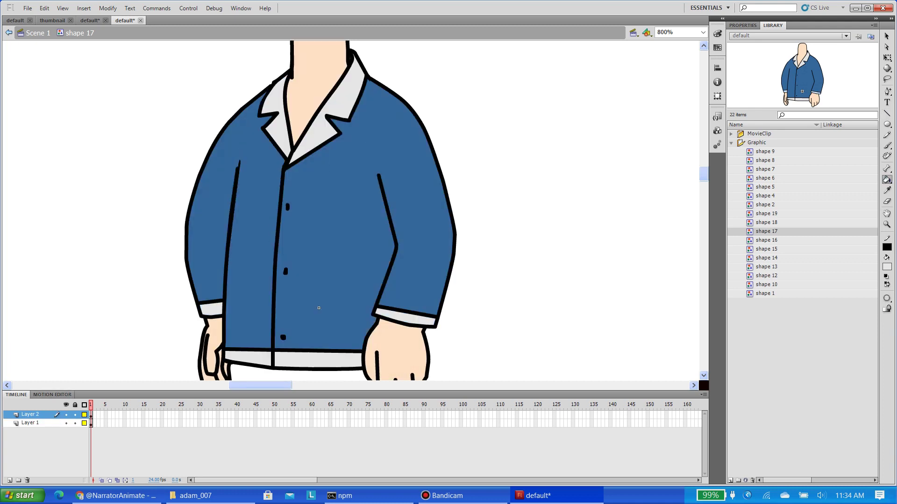
# Move from shape 16 on to editing shape 15 through the Library
pyautogui.rightClick(766, 240)
pyautogui.press('e')
pyautogui.press('n')
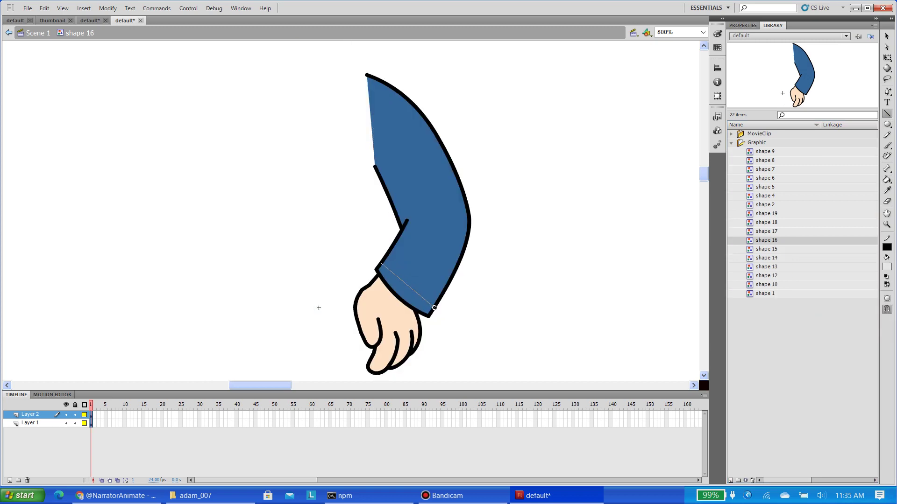
pyautogui.press('Down')
pyautogui.hotkey('shift', 'F10')
pyautogui.press('e')
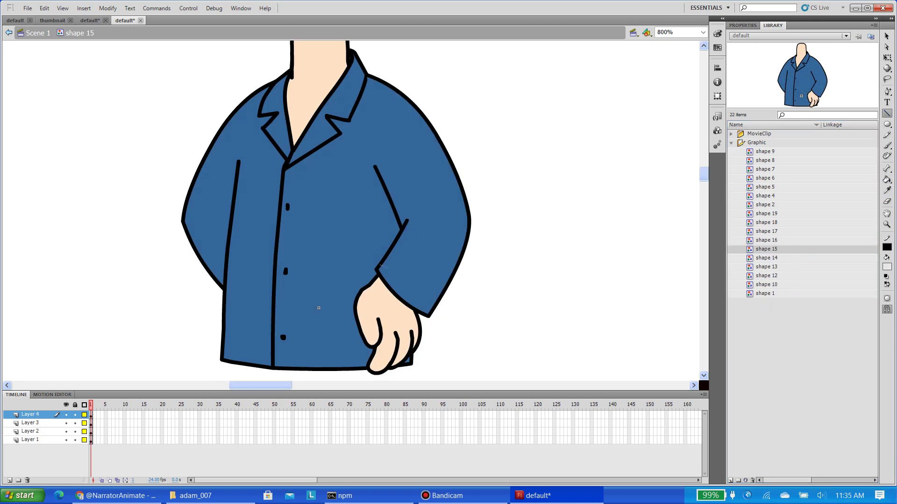
# In shape 15, hide the right hand and sleeve layers and work on Layer 2
pyautogui.press('k')
pyautogui.click(30, 423)
pyautogui.click(66, 414)
pyautogui.click(66, 423)
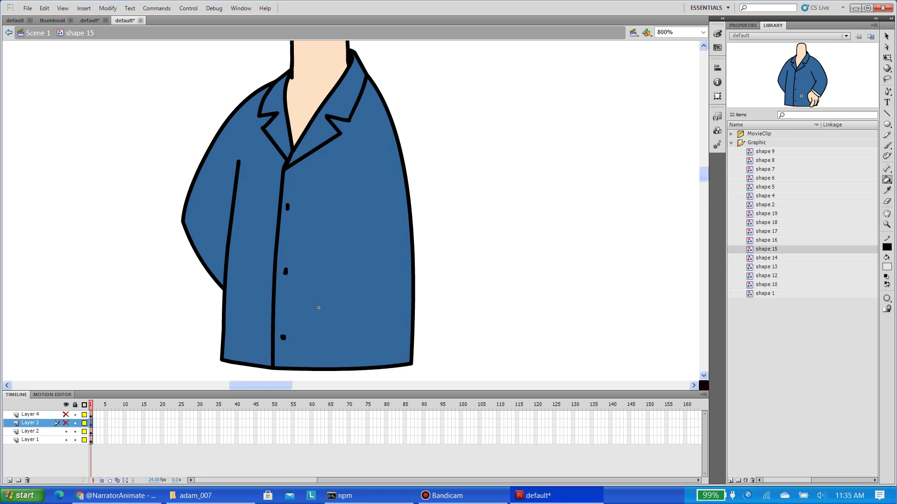
pyautogui.click(318, 308)
# Check the Layer 1 shape, restore the right sleeve and hand, and zoom out to 400%
pyautogui.press('n')
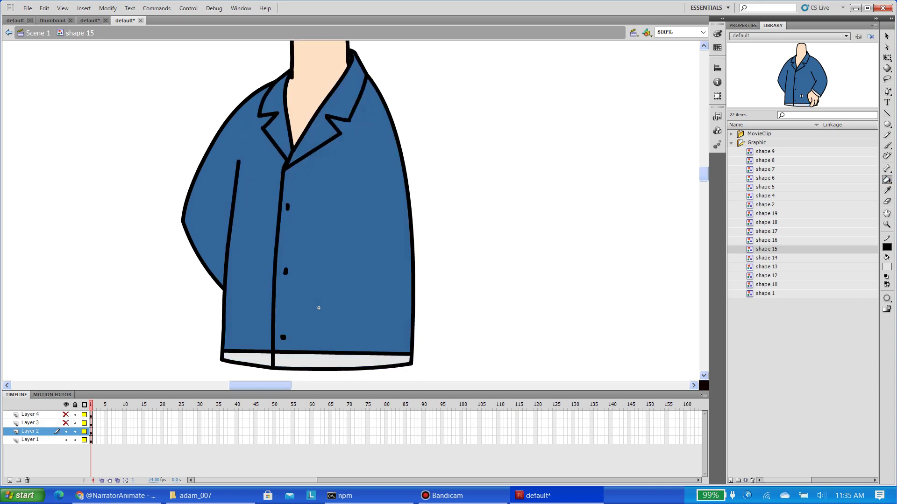
pyautogui.hotkey('ctrl', 'a')
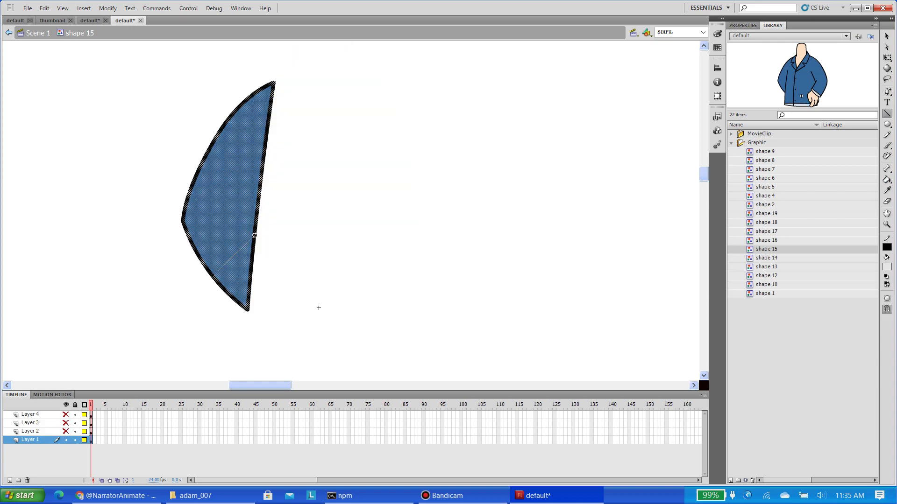
pyautogui.press('Escape')
pyautogui.press('k')
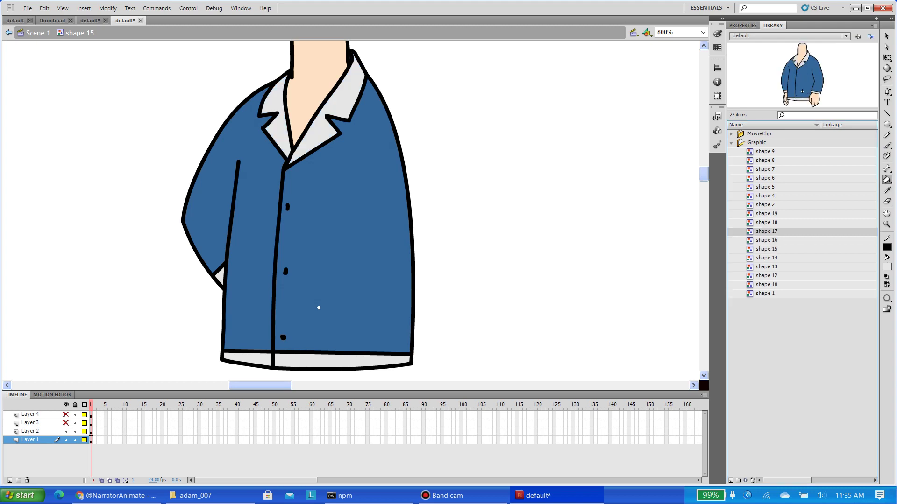
pyautogui.press('Down')
pyautogui.press('Down')
pyautogui.press('z')
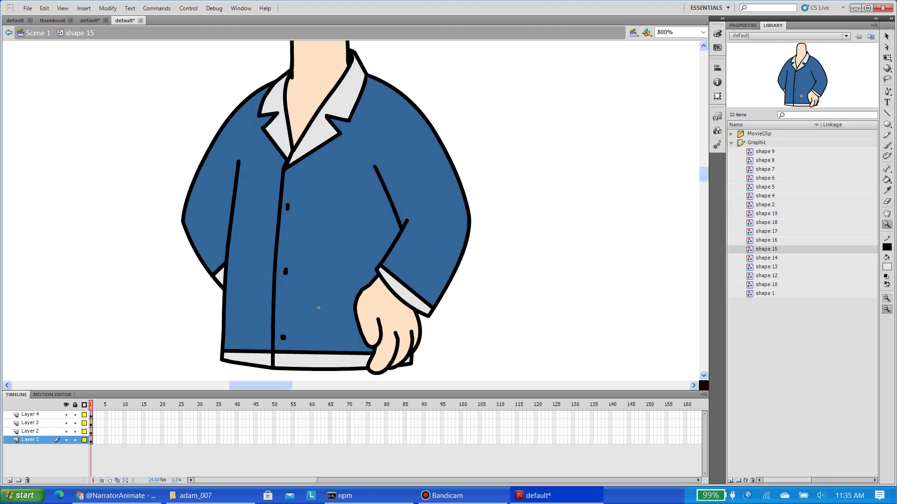
pyautogui.keyDown('alt'); pyautogui.click(319, 307); pyautogui.keyUp('alt')
# Move past shape 14 and open shape 13 for editing
pyautogui.rightClick(786, 258)
pyautogui.click(794, 347)
pyautogui.press('n')
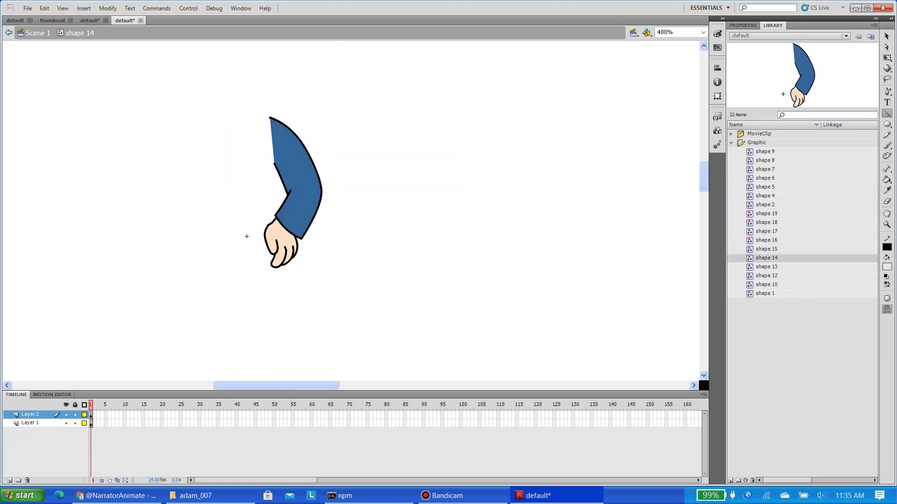
pyautogui.press('Down')
pyautogui.hotkey('shift', 'F10')
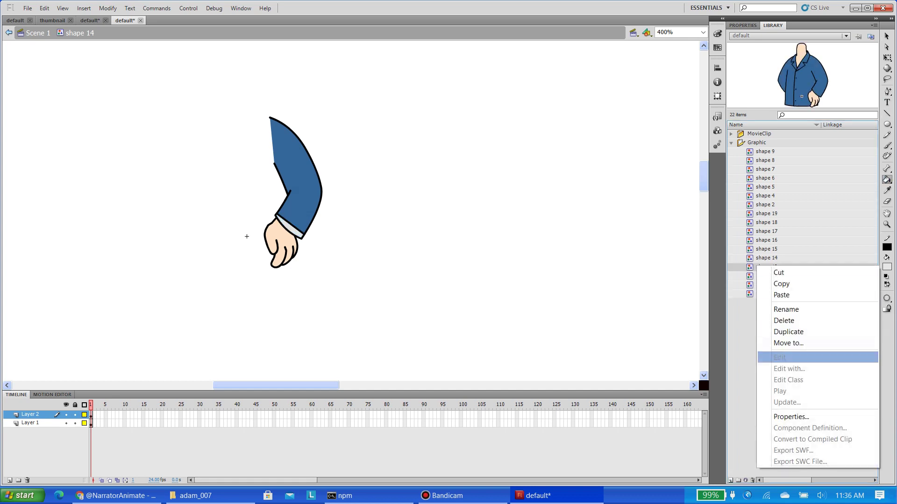
pyautogui.press('e')
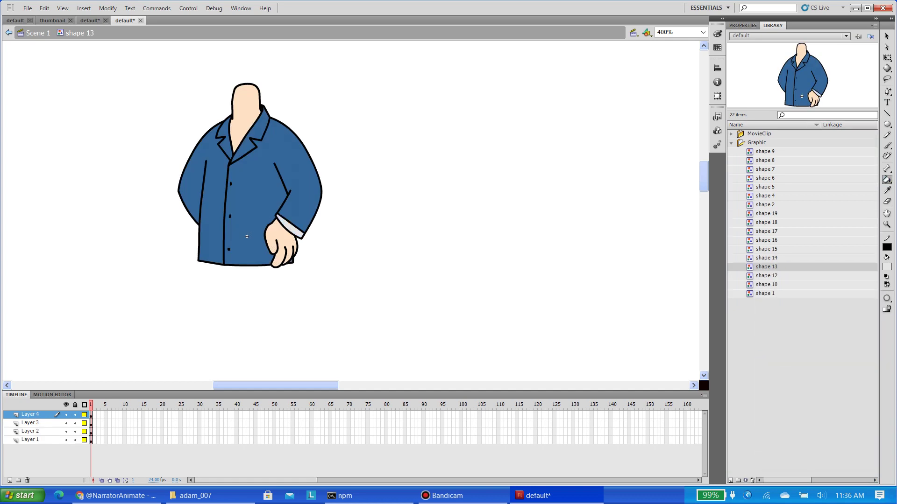
# Hide shape 13's hand and sleeve layers and draw a seam across the coat's bottom edge
pyautogui.press('v')
pyautogui.click(66, 414)
pyautogui.click(29, 431)
pyautogui.click(66, 423)
pyautogui.press('n')
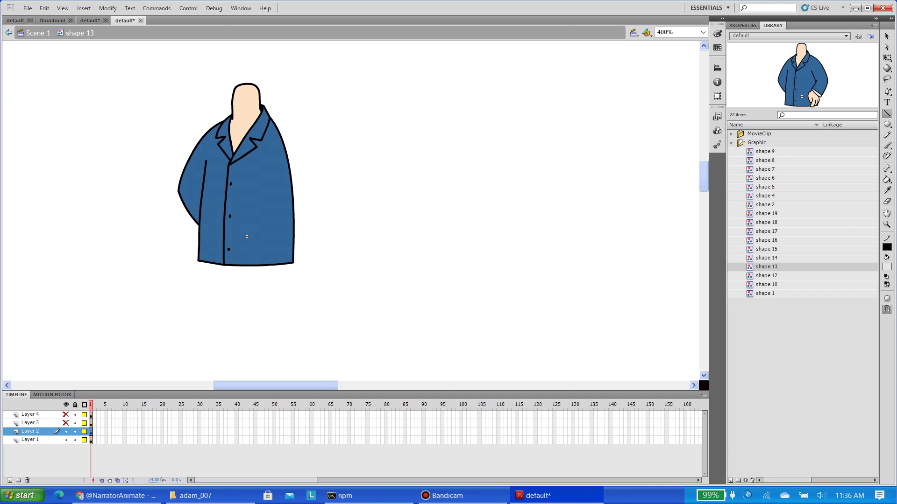
pyautogui.moveTo(198, 256); pyautogui.dragTo(294, 260)
pyautogui.press('v')
pyautogui.hotkey('ctrl', 'a')
# Hide the coat body to reach the left arm and fill shape 13's light grey areas
pyautogui.click(66, 431)
pyautogui.press('n')
pyautogui.hotkey('ctrl', 'a')
pyautogui.hotkey('ctrl', 'z')
pyautogui.hotkey('ctrl', 'z')
pyautogui.hotkey('ctrl', 'y')
pyautogui.hotkey('ctrl', 'y')
pyautogui.hotkey('ctrl', 'z')
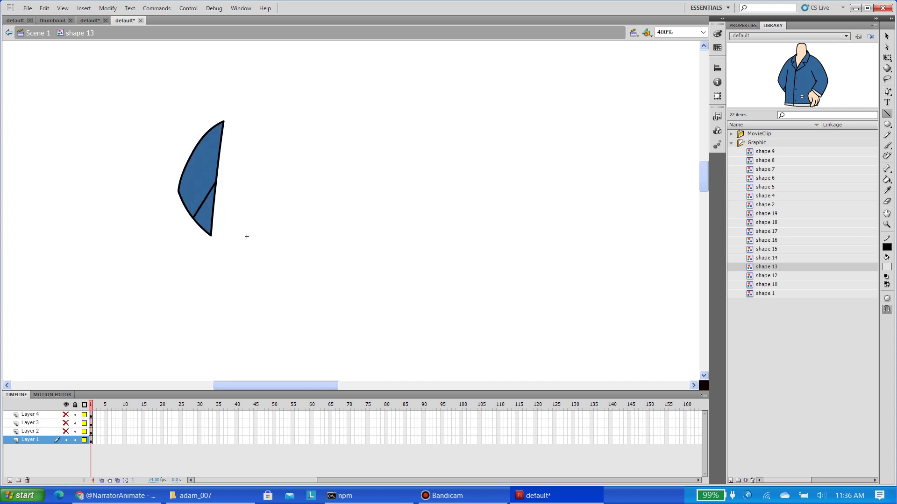
pyautogui.hotkey('ctrl', 'z')
pyautogui.press('k')
pyautogui.hotkey('ctrl', 'z')
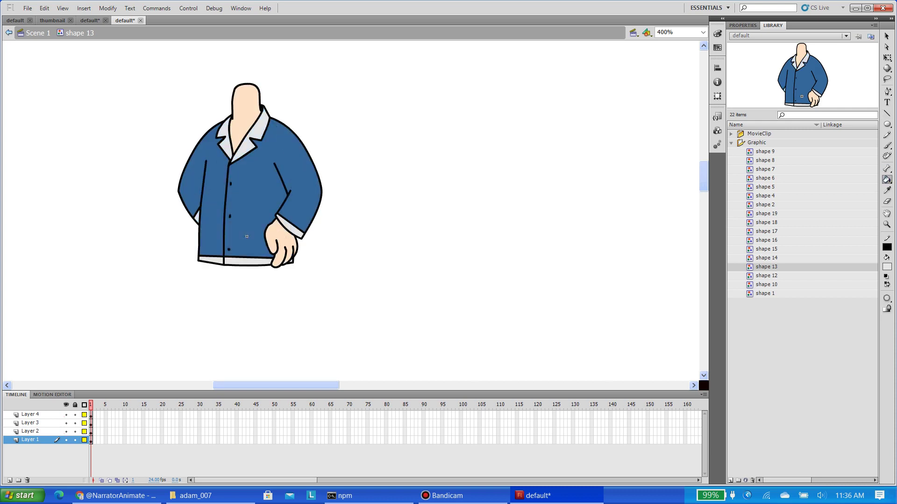
pyautogui.rightClick(766, 276)
# Open shape 12 and fill its cuffs and collar light grey
pyautogui.click(789, 364)
pyautogui.press('v')
pyautogui.press('n')
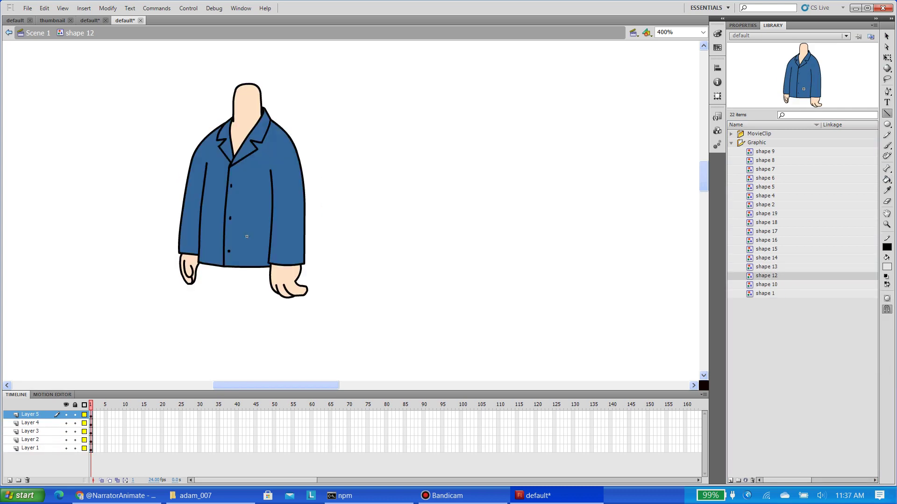
pyautogui.hotkey('ctrl', 'y')
pyautogui.hotkey('ctrl', 'z')
pyautogui.hotkey('ctrl', 'z')
pyautogui.hotkey('ctrl', 'z')
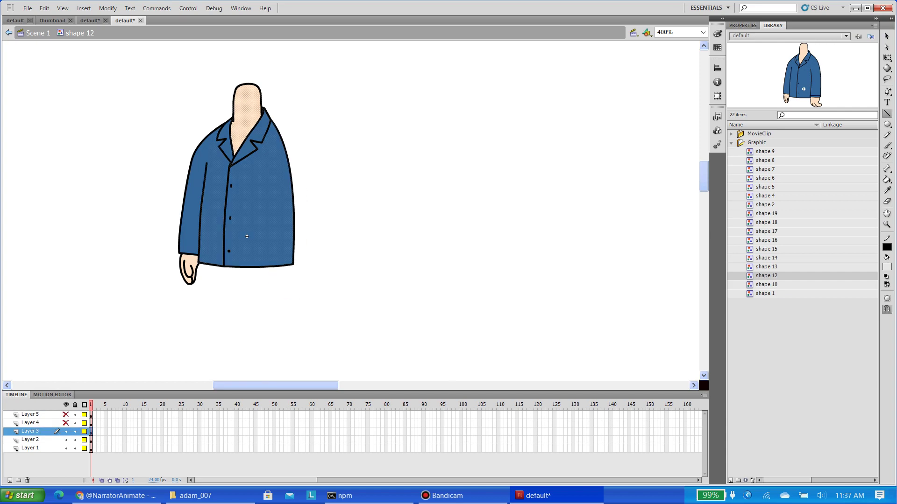
pyautogui.hotkey('ctrl', 'z')
pyautogui.hotkey('ctrl', 'z')
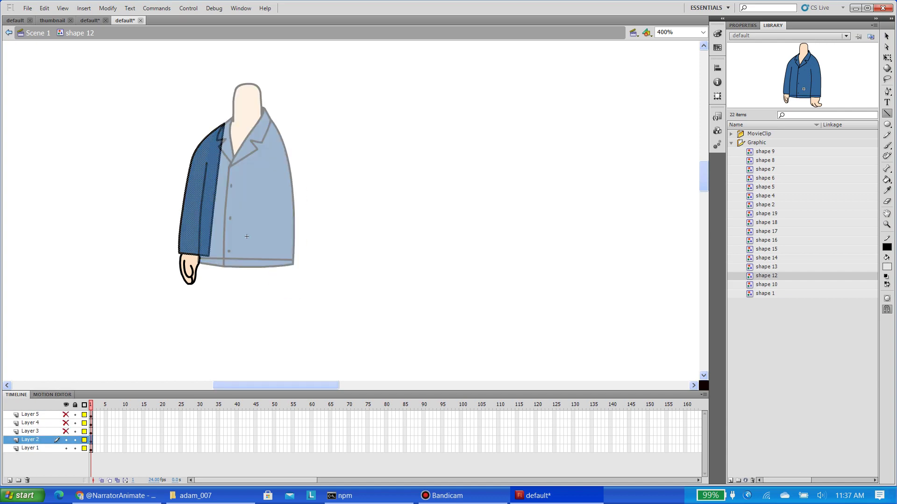
pyautogui.hotkey('ctrl', 'y')
pyautogui.hotkey('ctrl', 'y')
pyautogui.hotkey('ctrl', 'y')
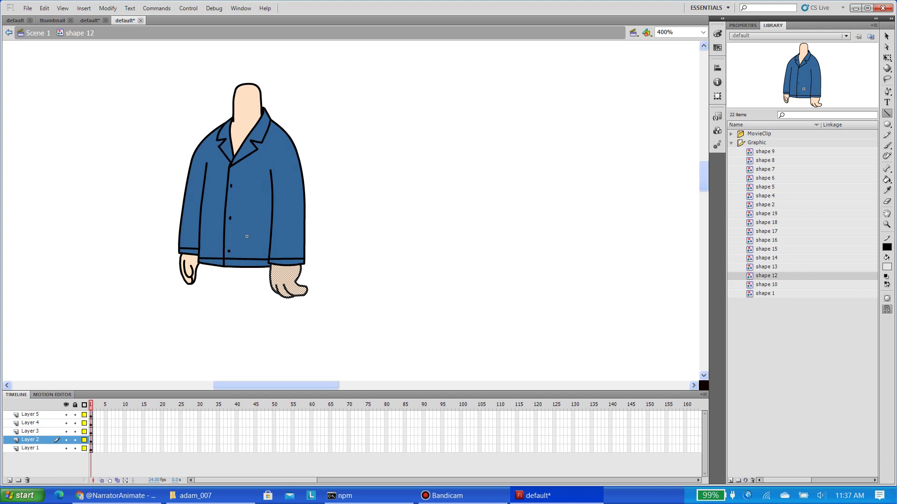
pyautogui.press('k')
pyautogui.hotkey('ctrl', 'y')
pyautogui.hotkey('ctrl', 'y')
pyautogui.hotkey('ctrl', 'y')
pyautogui.hotkey('ctrl', 'y')
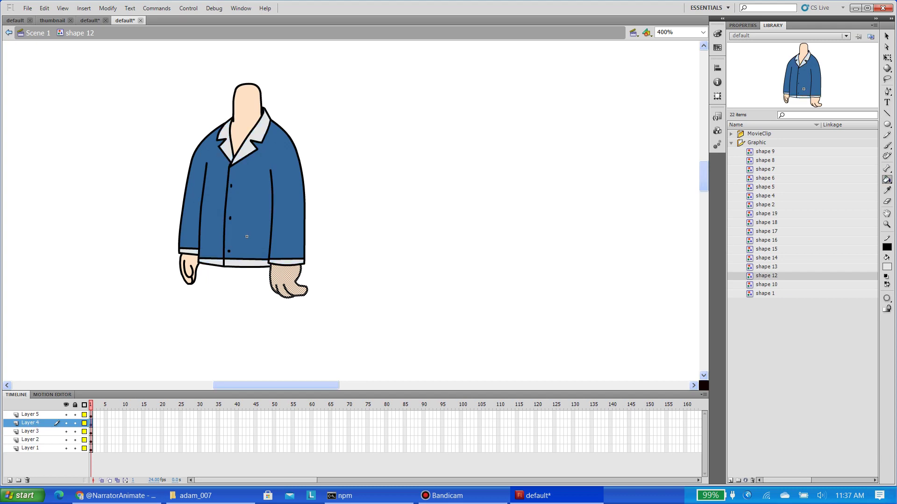
pyautogui.press('v')
# Open shape 1 and hide its hand, cuff and body layers to reach the left sleeve
pyautogui.rightClick(773, 91)
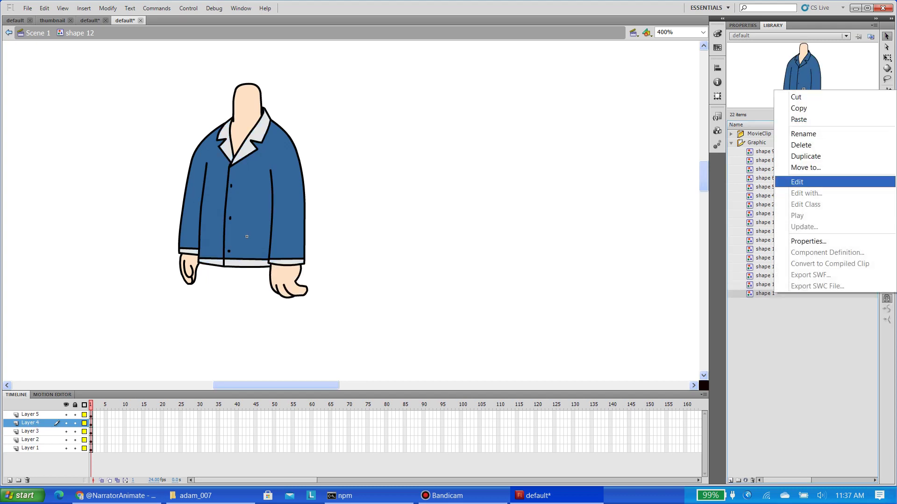
pyautogui.press('Return')
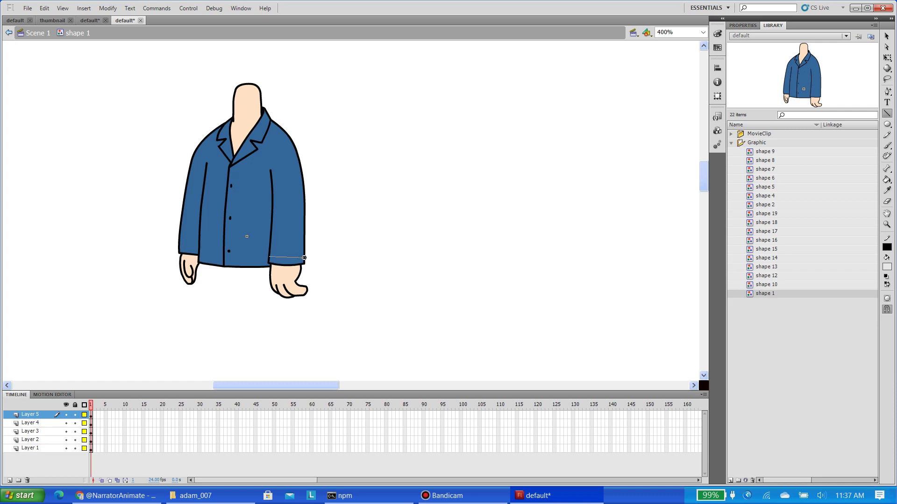
pyautogui.click(66, 414)
pyautogui.click(66, 423)
pyautogui.click(30, 431)
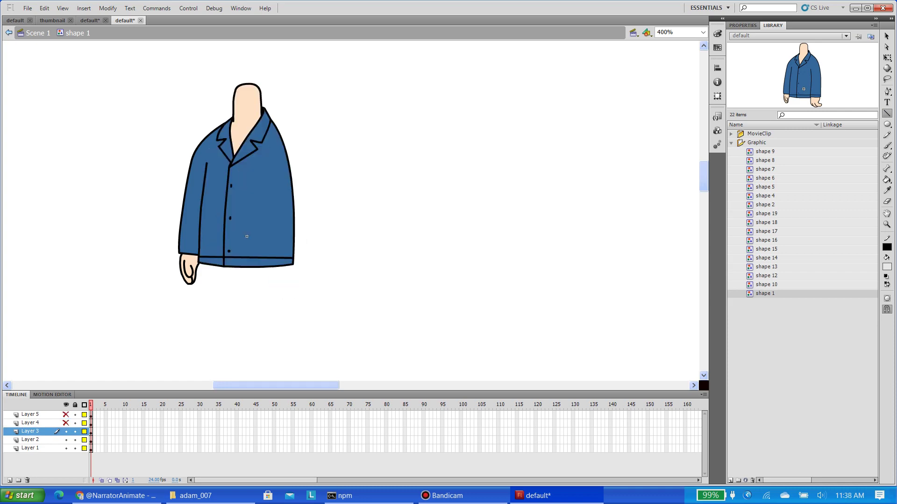
pyautogui.click(29, 440)
pyautogui.click(66, 431)
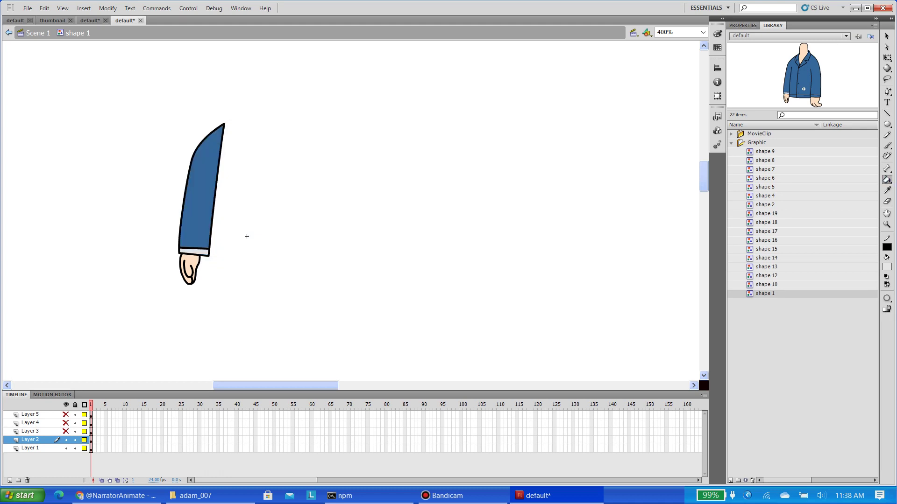
pyautogui.hotkey('ctrl', 'z')
# Zoom in on shape 1's lower sleeve, draw the cuff seam, and fill the cuff and hem light grey
pyautogui.press('z')
pyautogui.click(190, 278)
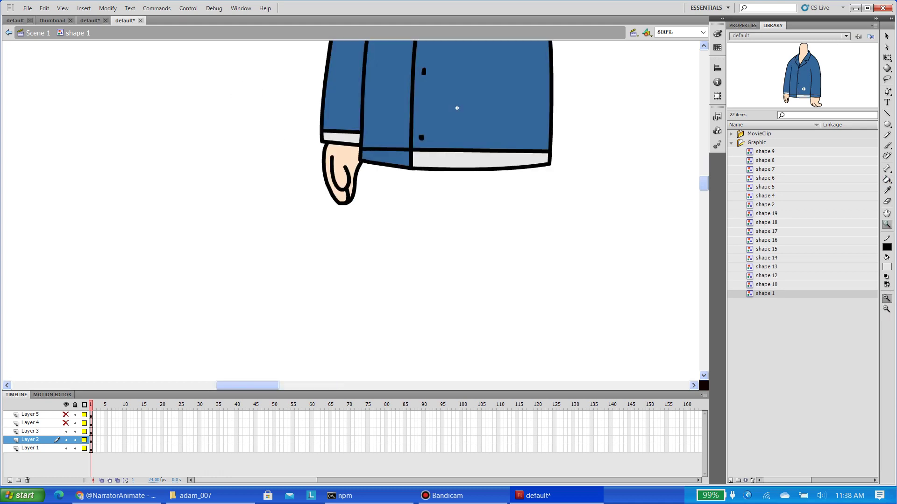
pyautogui.click(194, 257)
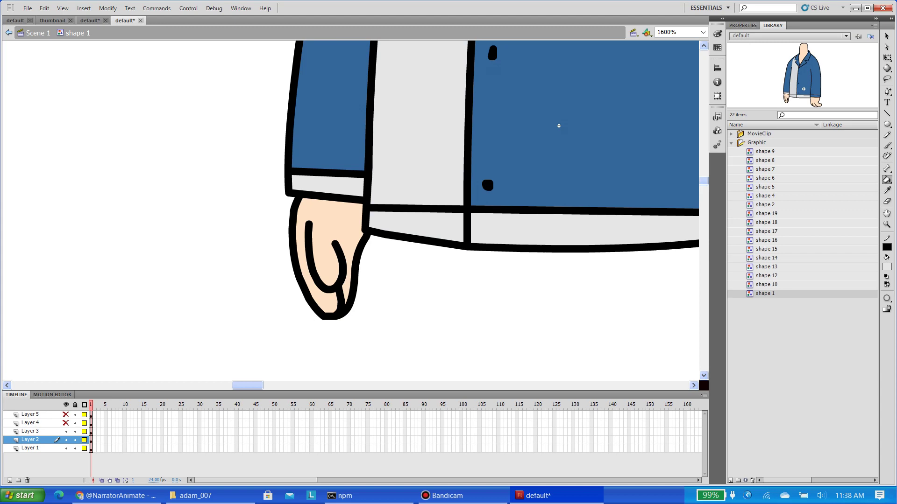
pyautogui.moveTo(369, 207); pyautogui.dragTo(404, 208)
pyautogui.hotkey('ctrl', 'z')
pyautogui.hotkey('ctrl', 'z')
pyautogui.hotkey('ctrl', 'z')
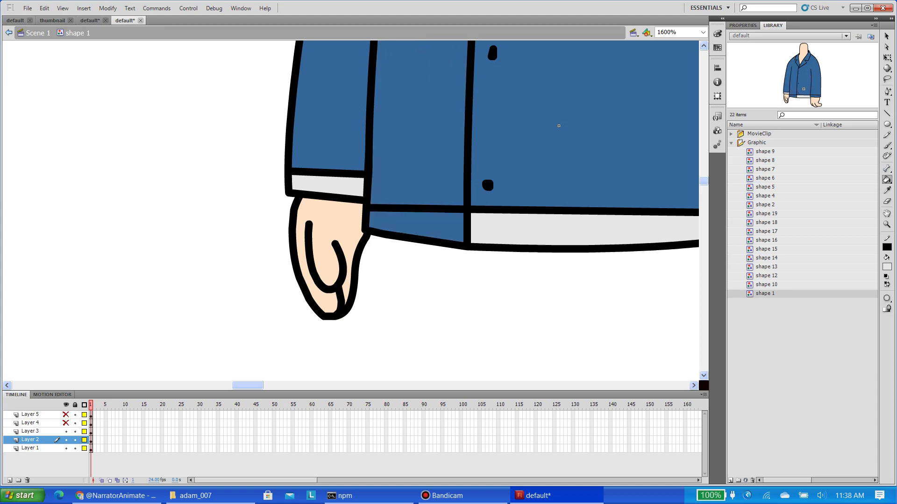
pyautogui.hotkey('ctrl', 'z')
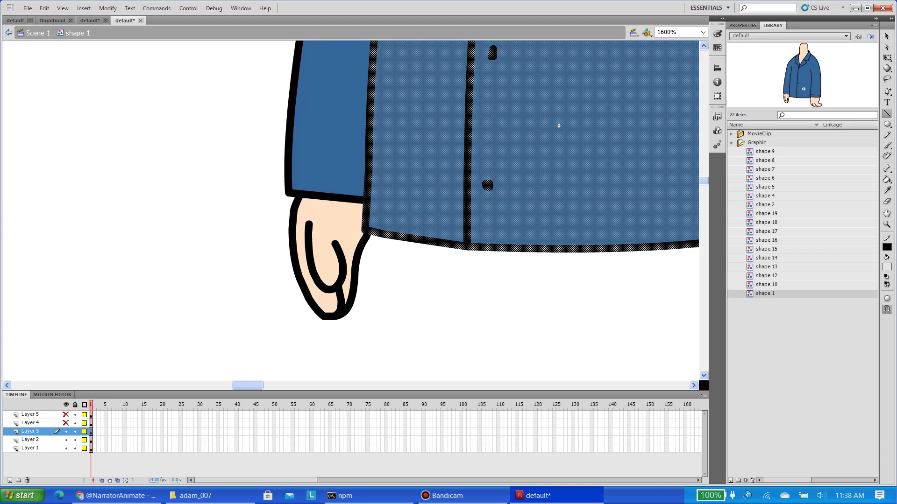
pyautogui.moveTo(559, 125); pyautogui.dragTo(374, 126)
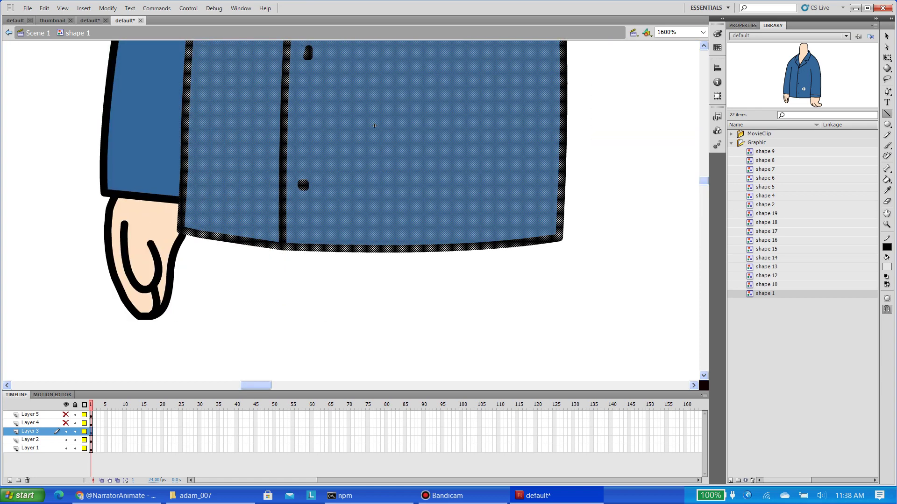
pyautogui.hotkey('ctrl', 'y')
pyautogui.hotkey('ctrl', 'y')
pyautogui.hotkey('ctrl', 'y')
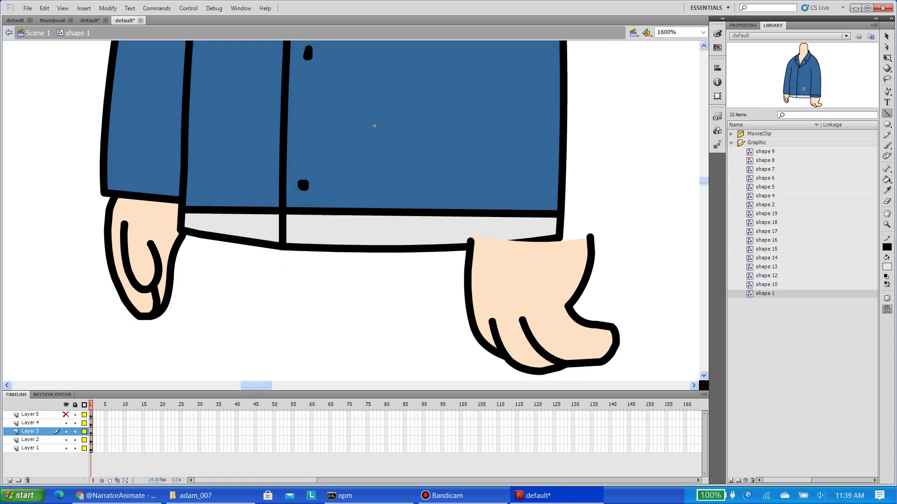
pyautogui.hotkey('ctrl', 'z')
pyautogui.hotkey('ctrl', 'z')
pyautogui.hotkey('ctrl', 'z')
pyautogui.hotkey('ctrl', 'z')
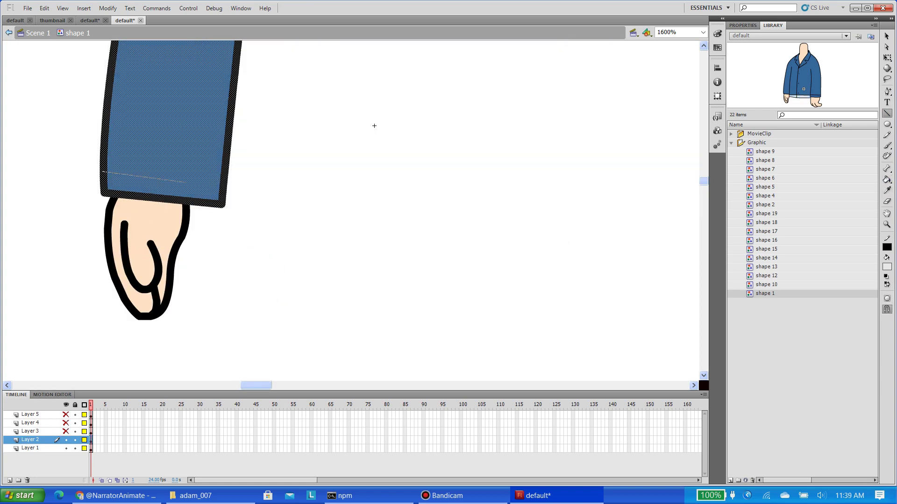
pyautogui.press('k')
pyautogui.hotkey('ctrl', 'z')
pyautogui.hotkey('ctrl', 'z')
pyautogui.hotkey('ctrl', 'z')
pyautogui.hotkey('ctrl', 'z')
pyautogui.hotkey('ctrl', 'z')
pyautogui.hotkey('ctrl', 'z')
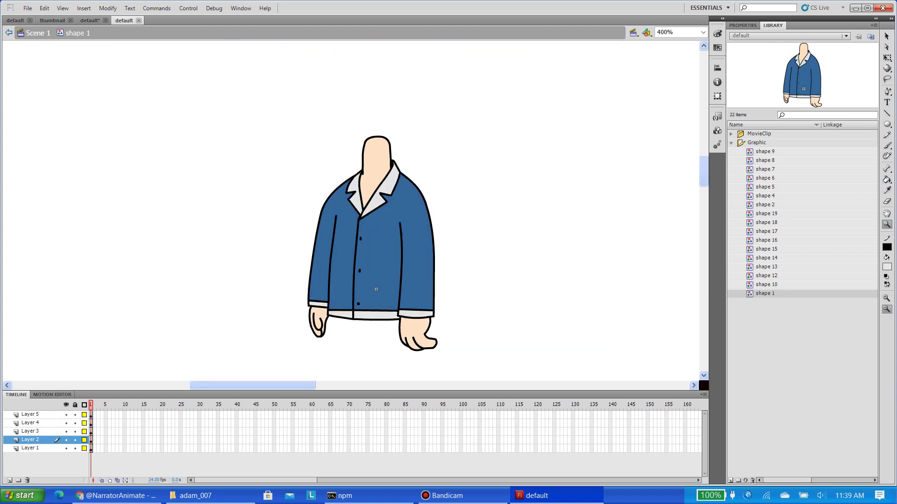
# Return from shape editing to sprite 20 and bring up the File menu
pyautogui.hotkey('ctrl', 'z')
pyautogui.hotkey('ctrl', 'z')
pyautogui.hotkey('ctrl', 'z')
pyautogui.hotkey('ctrl', 'z')
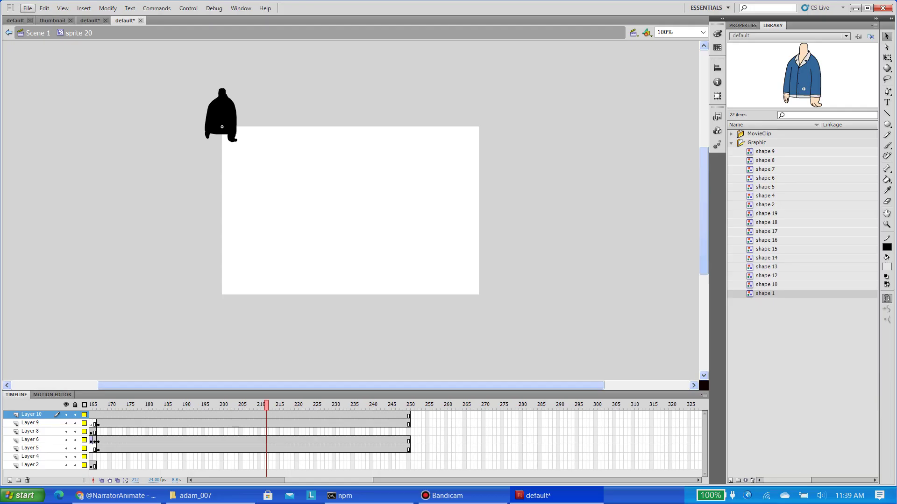
pyautogui.hotkey('alt', 'f')
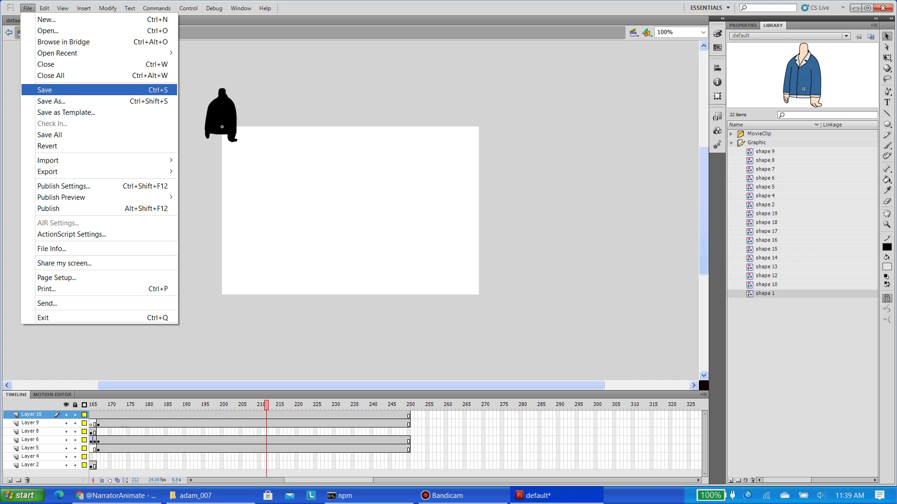
# Dismiss the File and Window menus after attempting to save the document
pyautogui.press('Escape')
pyautogui.hotkey('alt', 'w')
pyautogui.press('Escape')
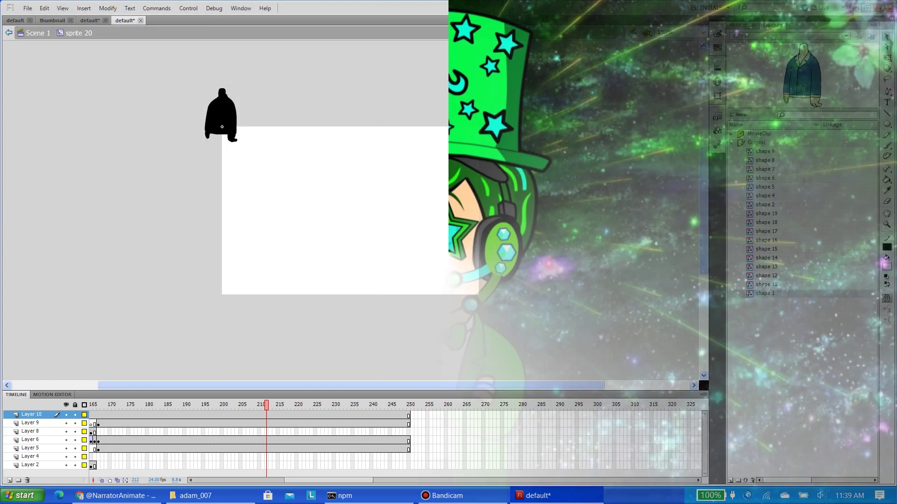